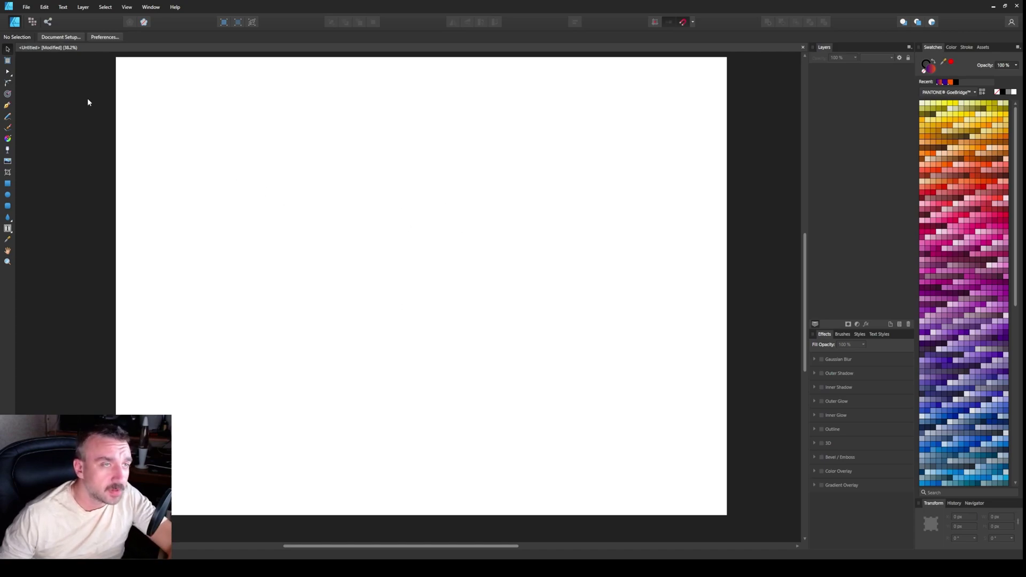
# Switch Affinity Designer to the Pixel Persona.
pyautogui.click(32, 23)
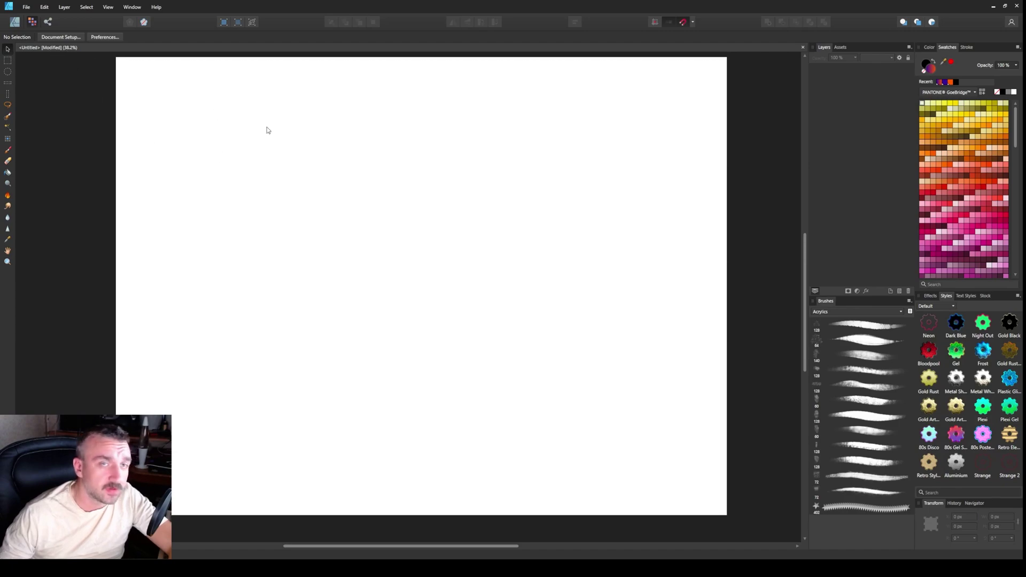
# Choose the Paint Brush with the 140 px acrylic brush preset.
pyautogui.click(8, 149)
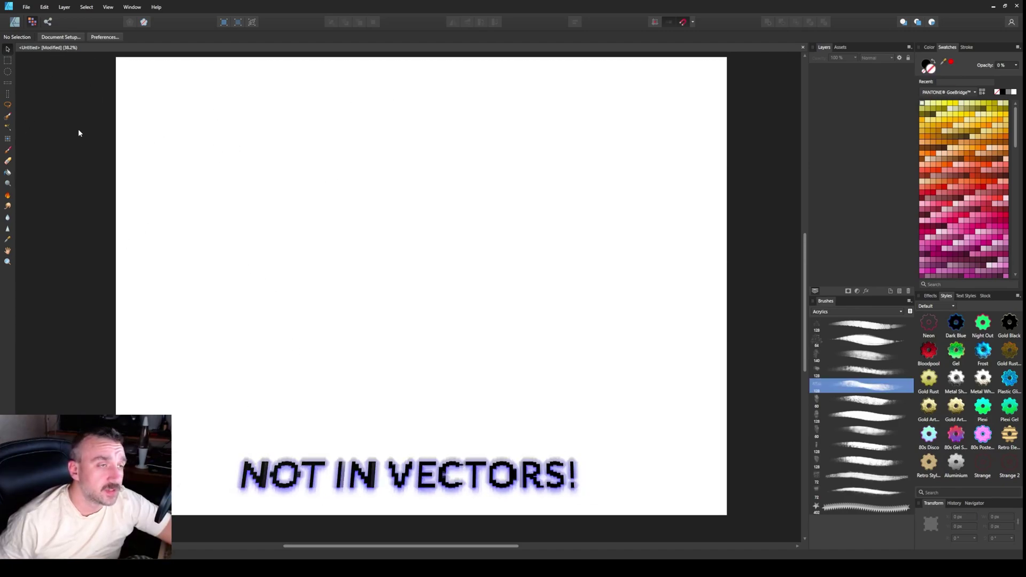
pyautogui.click(9, 150)
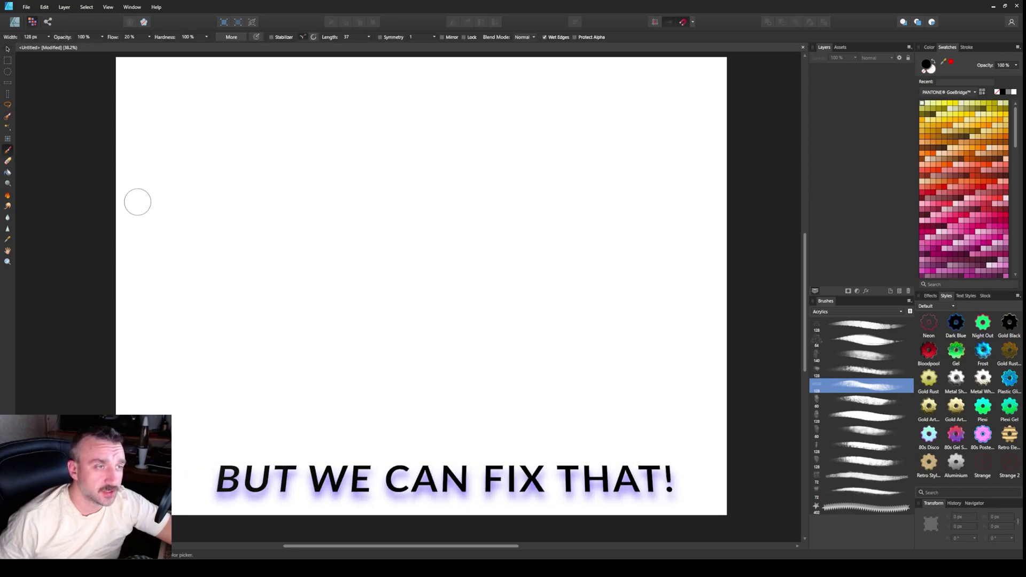
pyautogui.click(871, 357)
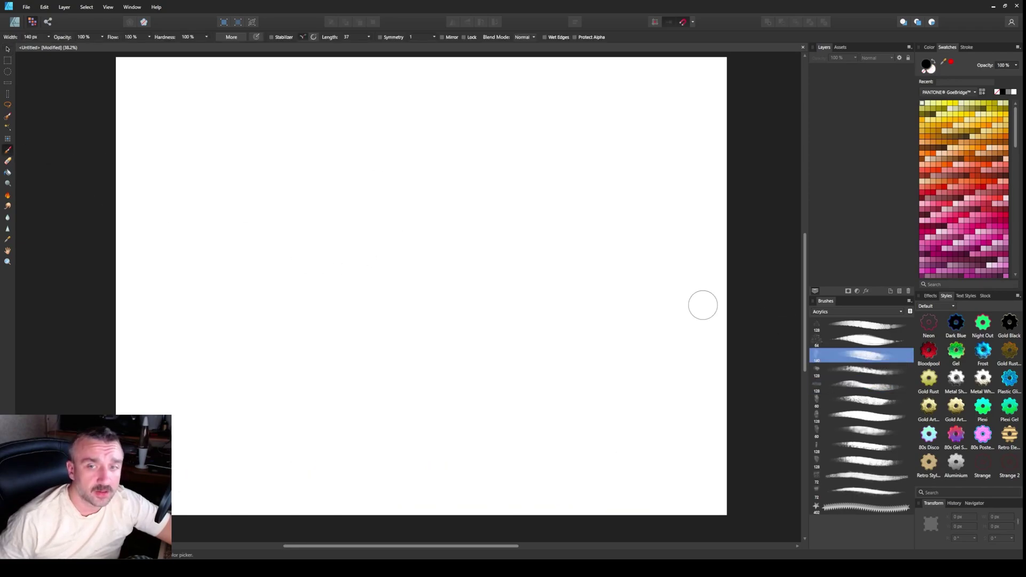
# Enable 5-line symmetry, paint a black stroke around the centre, then undo the last stroke.
pyautogui.click(382, 38)
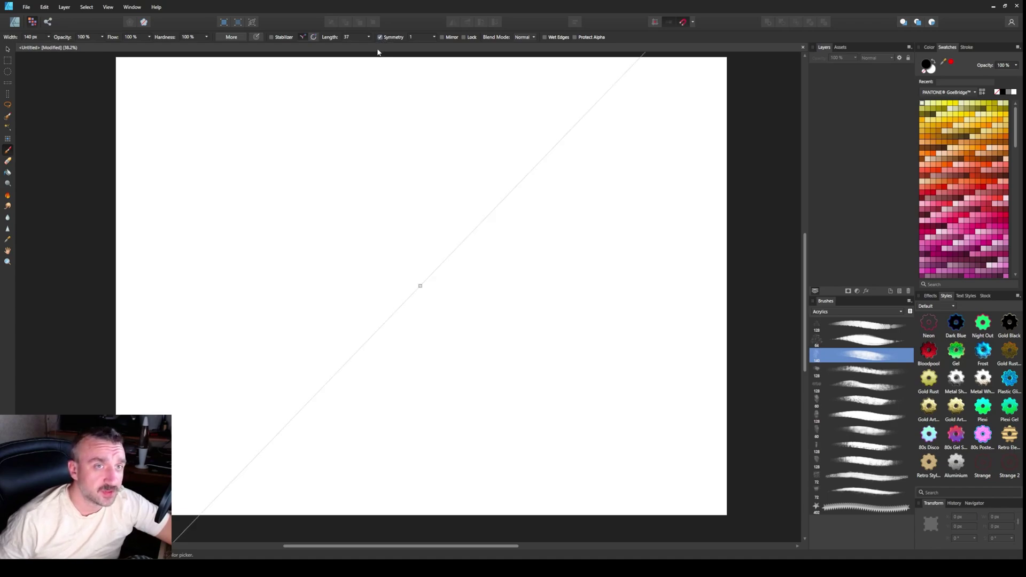
pyautogui.click(434, 37)
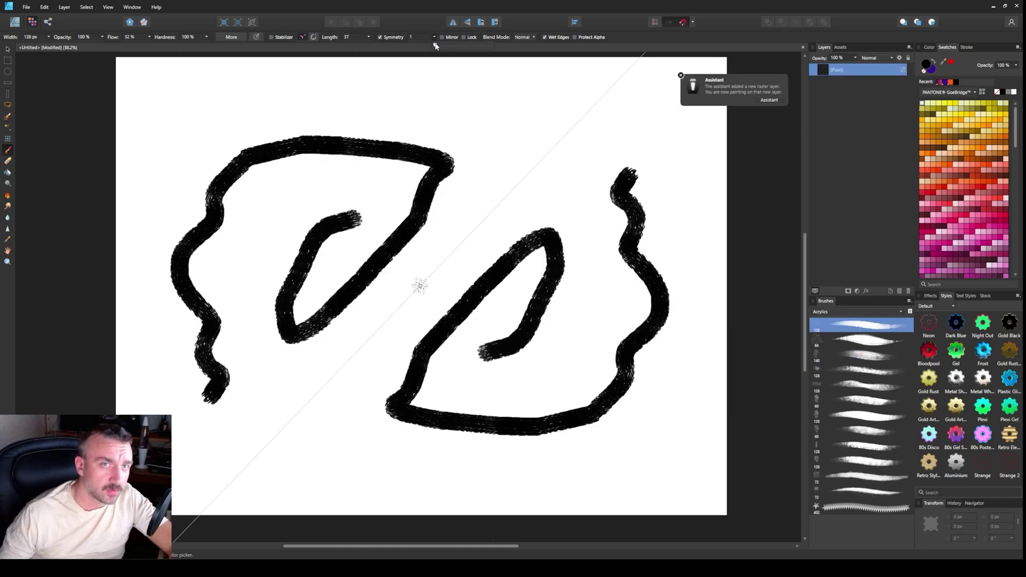
pyautogui.moveTo(435, 46); pyautogui.dragTo(451, 45)
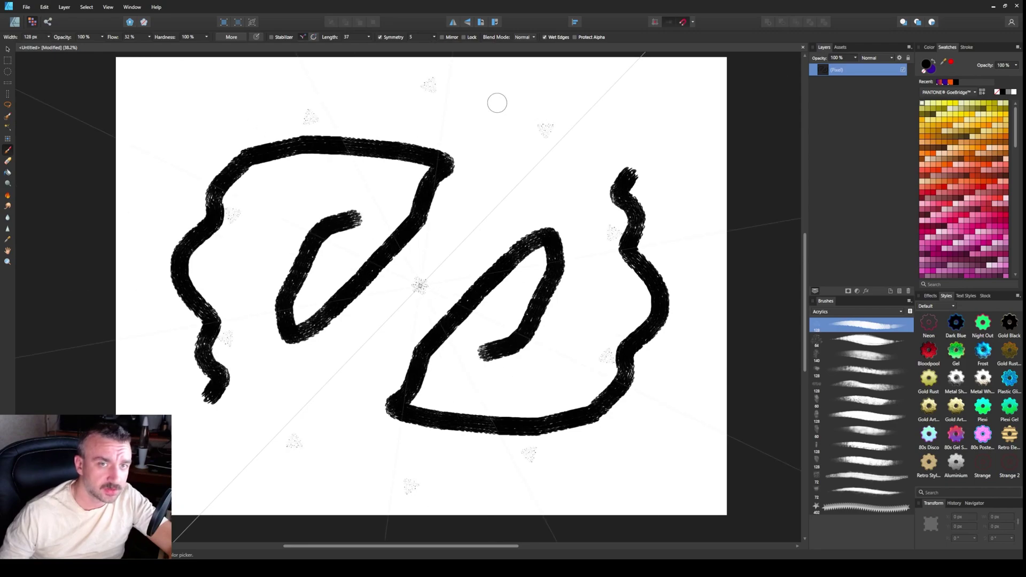
pyautogui.moveTo(497, 101)
pyautogui.mouseDown()
pyautogui.moveTo(522, 145)
pyautogui.moveTo(540, 140)
pyautogui.moveTo(478, 168)
pyautogui.moveTo(440, 243)
pyautogui.moveTo(443, 234)
pyautogui.moveTo(400, 282)
pyautogui.moveTo(441, 287)
pyautogui.moveTo(427, 291)
pyautogui.moveTo(422, 283)
pyautogui.moveTo(441, 276)
pyautogui.moveTo(447, 309)
pyautogui.moveTo(459, 300)
pyautogui.moveTo(382, 243)
pyautogui.moveTo(399, 341)
pyautogui.moveTo(383, 264)
pyautogui.moveTo(417, 326)
pyautogui.mouseUp()
pyautogui.hotkey('ctrl', 'z')
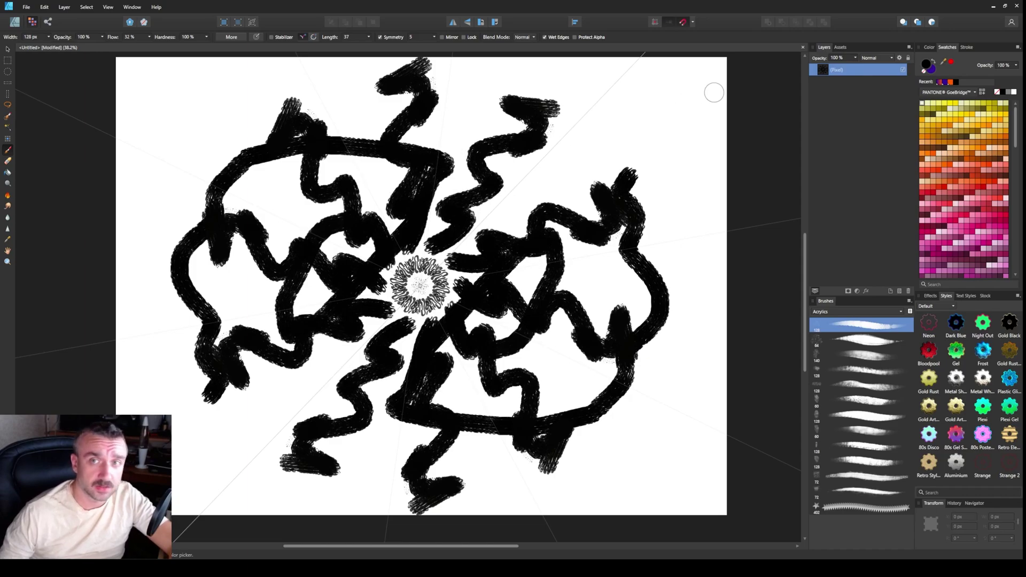
# Delete the painted Pixel layer, return to the Designer Persona and pick the Pen tool.
pyautogui.rightClick(851, 72)
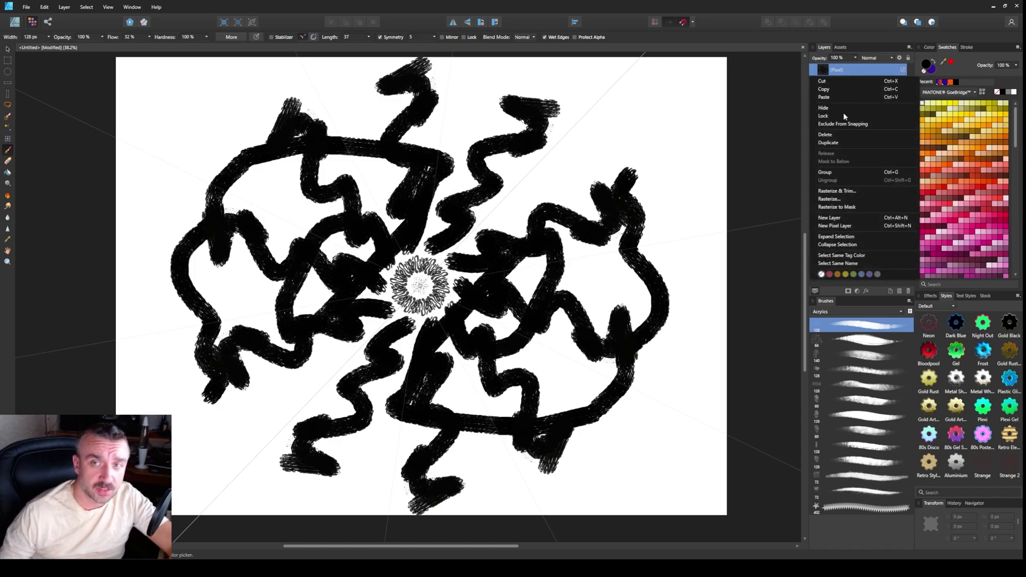
pyautogui.click(893, 278)
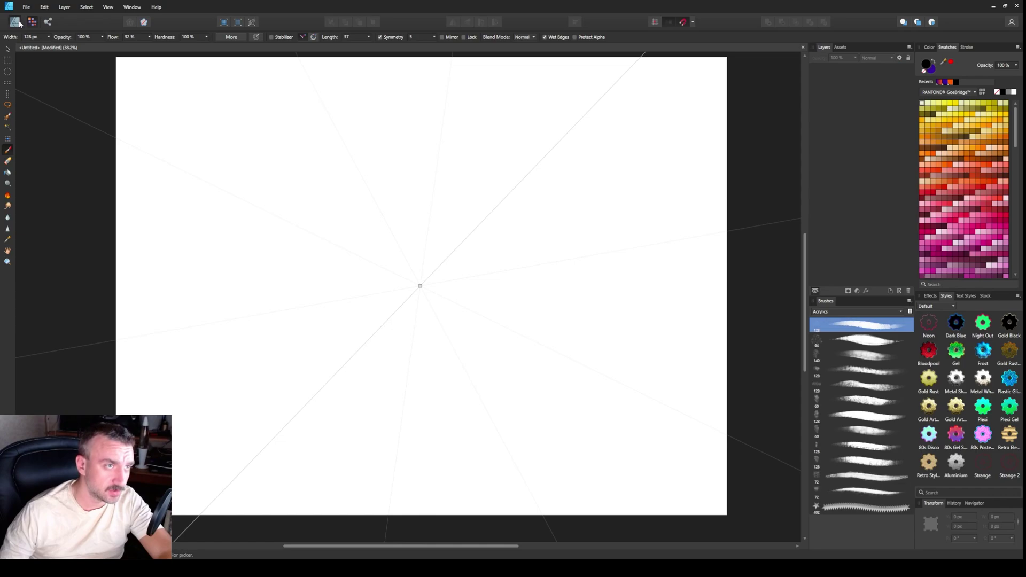
pyautogui.click(20, 23)
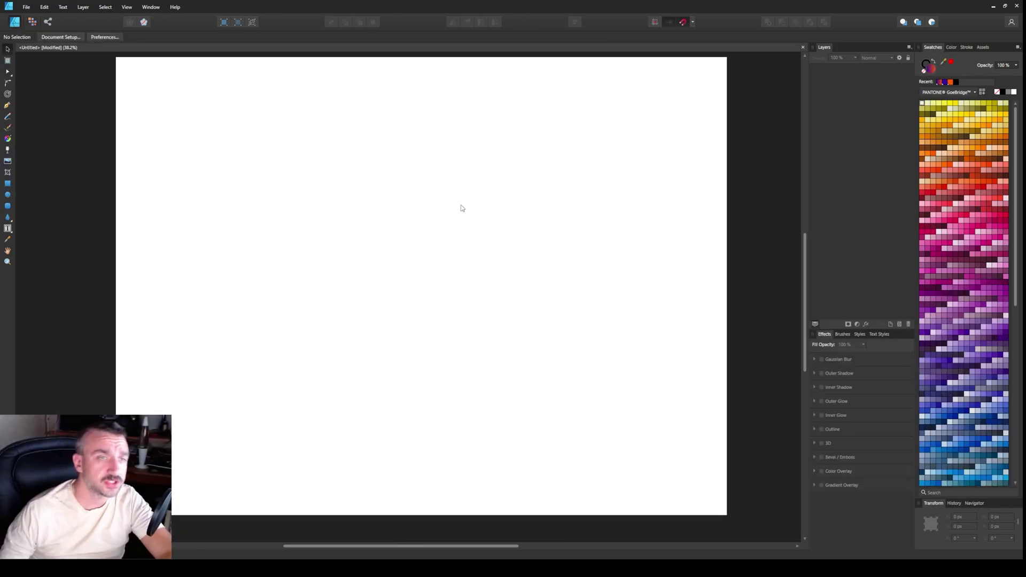
pyautogui.click(8, 106)
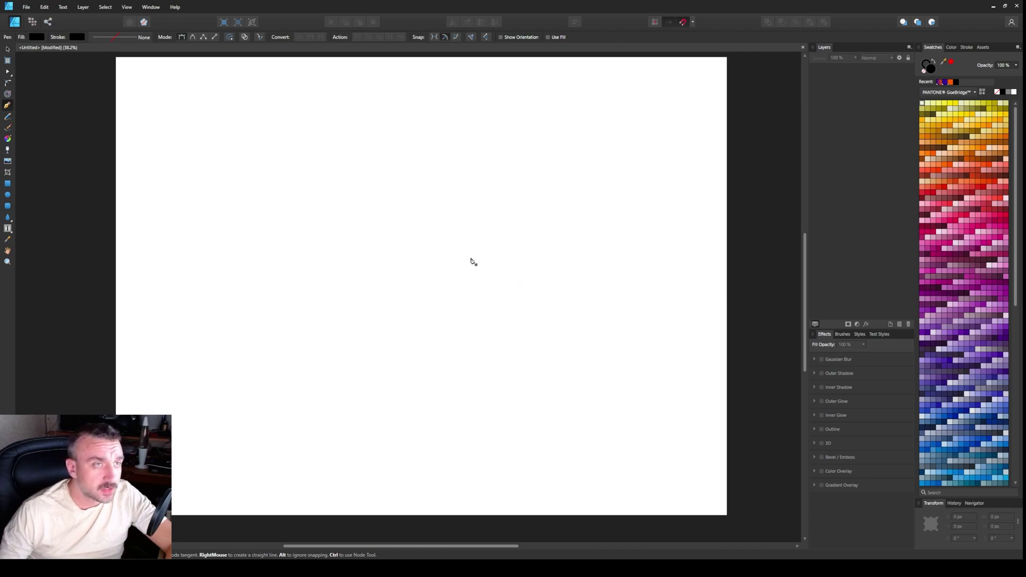
pyautogui.click(126, 7)
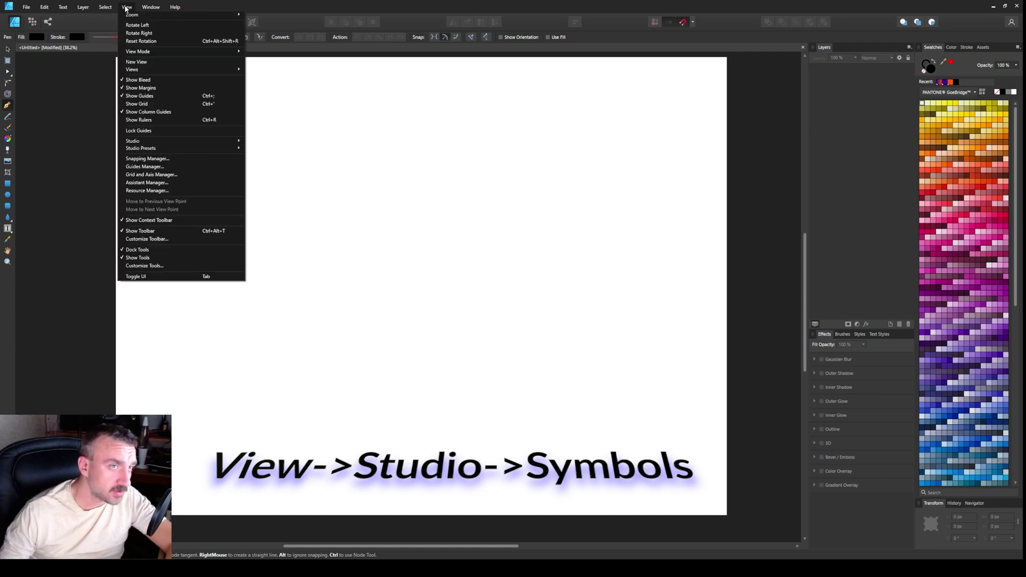
# Show the Symbols panel, draw a straight horizontal line and create a symbol from it.
pyautogui.moveTo(176, 141)
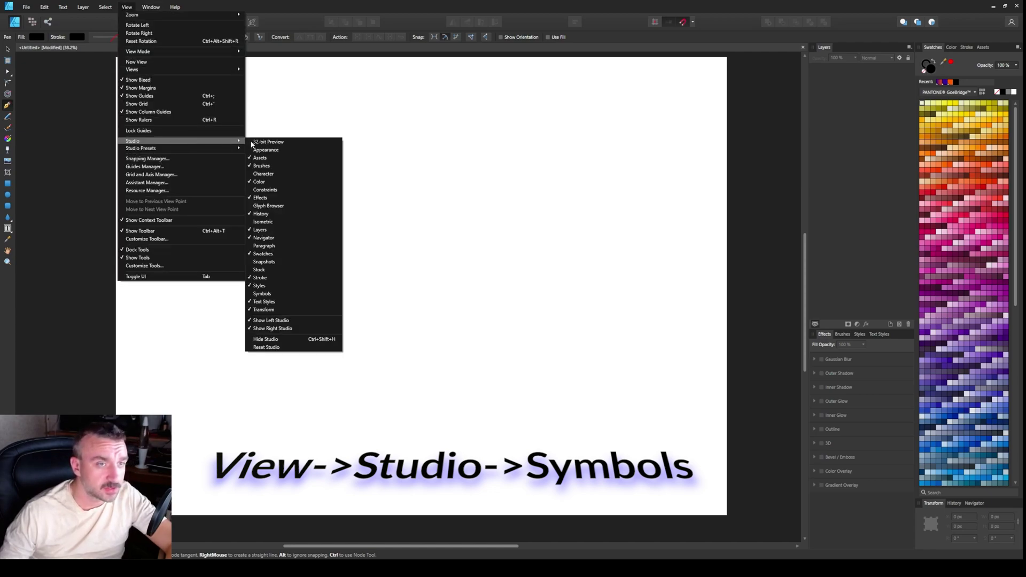
pyautogui.click(266, 294)
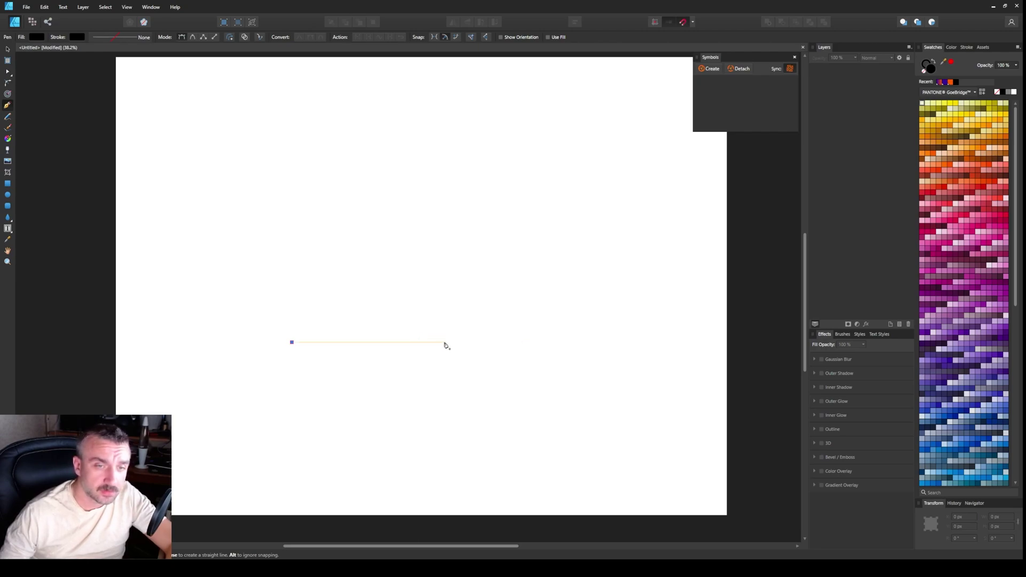
pyautogui.click(433, 343)
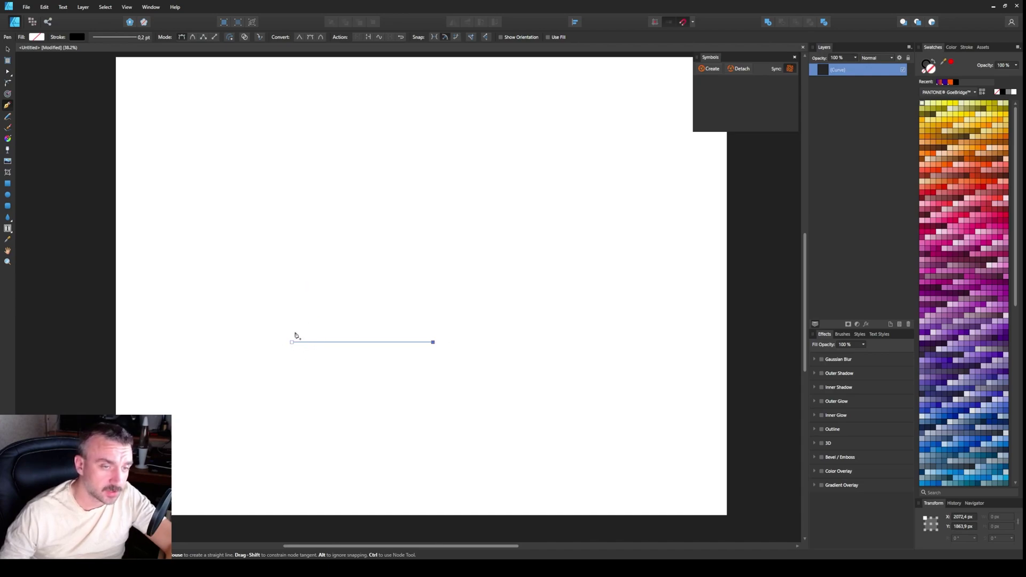
pyautogui.press('v')
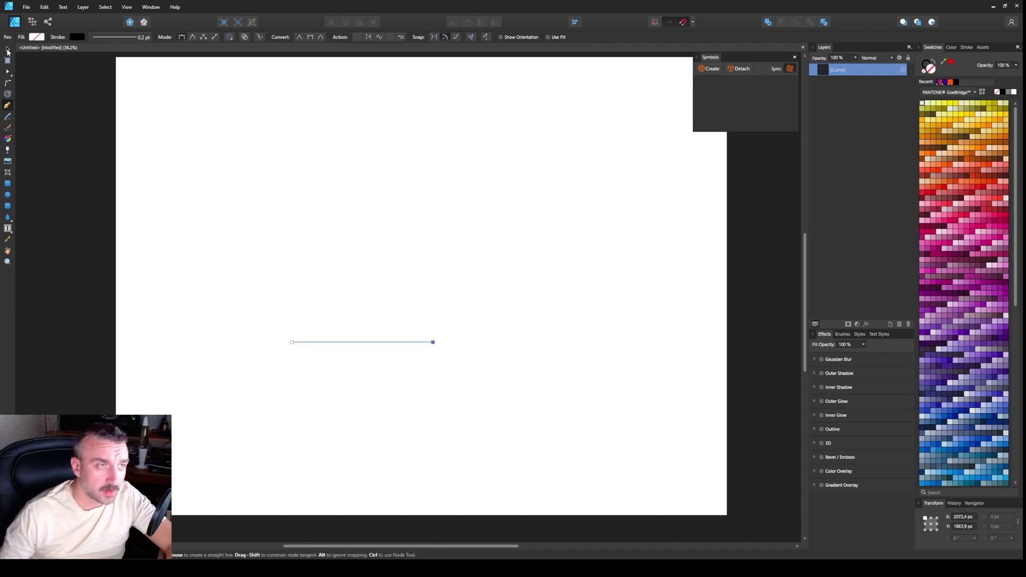
pyautogui.click(712, 68)
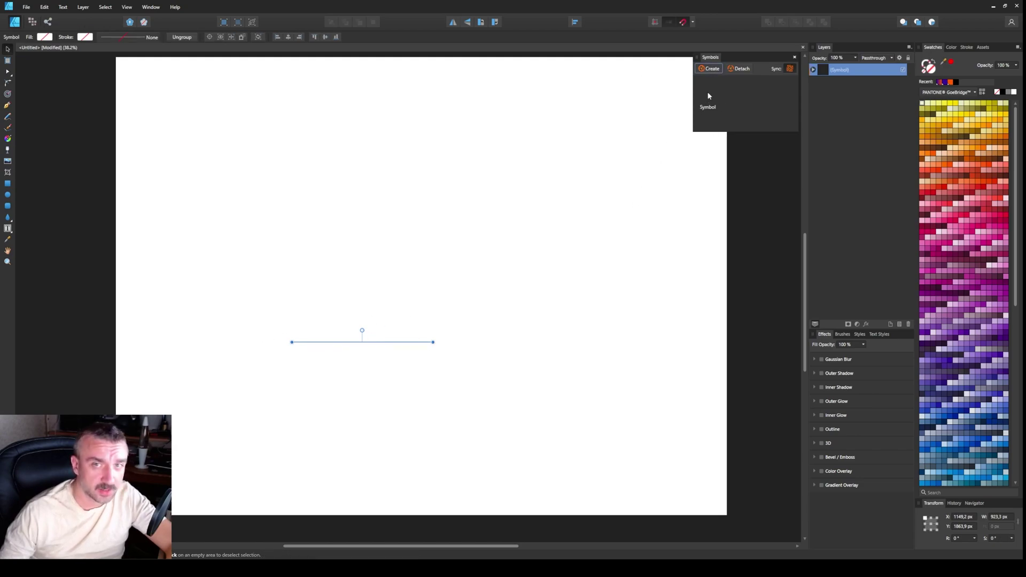
# Drop a new copy of the line symbol, rotate it to 60° and join it to the original's left end.
pyautogui.moveTo(707, 95); pyautogui.dragTo(361, 295)
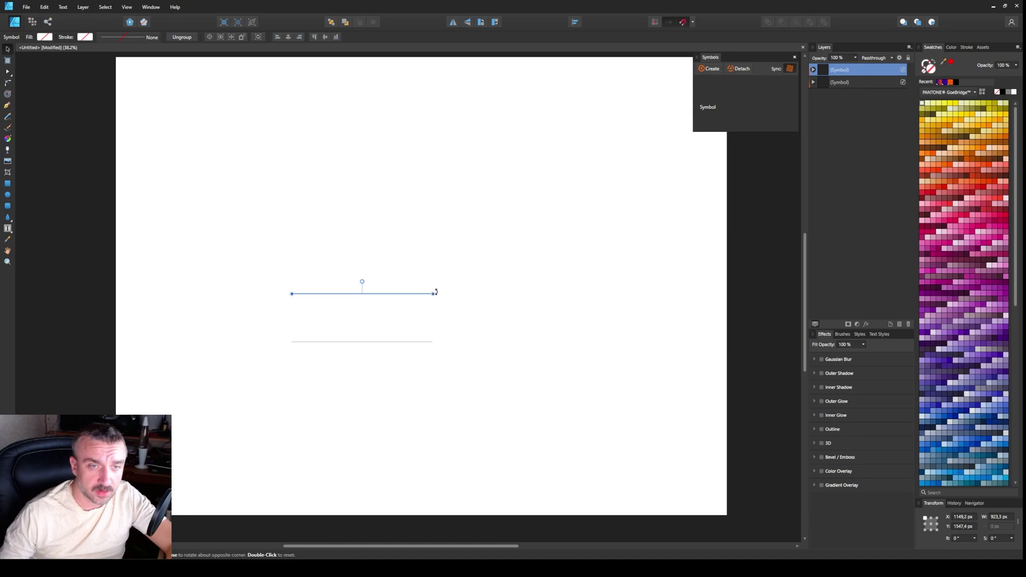
pyautogui.moveTo(436, 292); pyautogui.dragTo(419, 225)
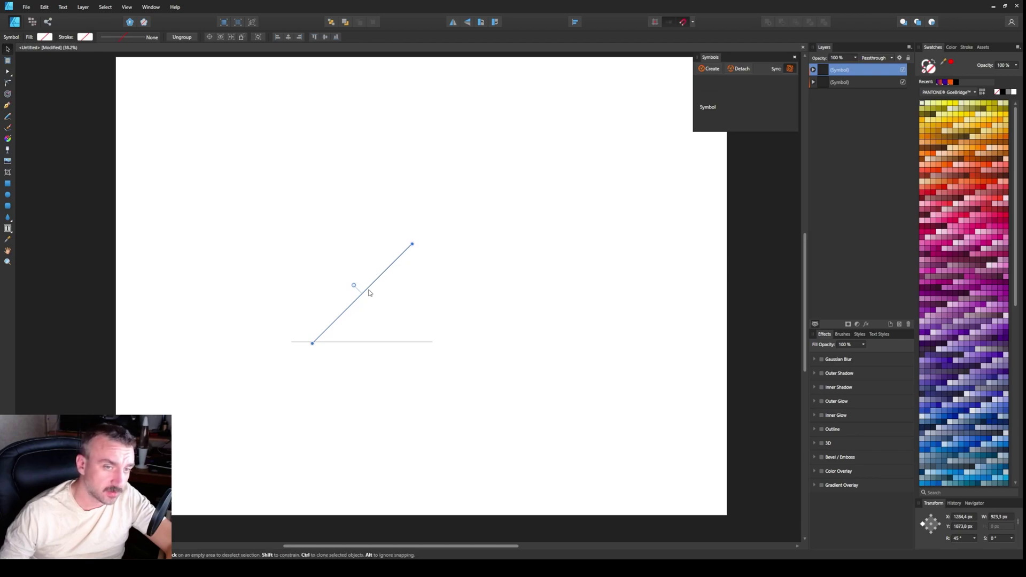
pyautogui.moveTo(372, 292); pyautogui.dragTo(353, 291)
pyautogui.moveTo(393, 240); pyautogui.dragTo(378, 224)
pyautogui.moveTo(355, 272)
pyautogui.mouseDown()
pyautogui.moveTo(349, 262)
pyautogui.moveTo(350, 280)
pyautogui.moveTo(352, 266)
pyautogui.moveTo(336, 270)
pyautogui.mouseUp()
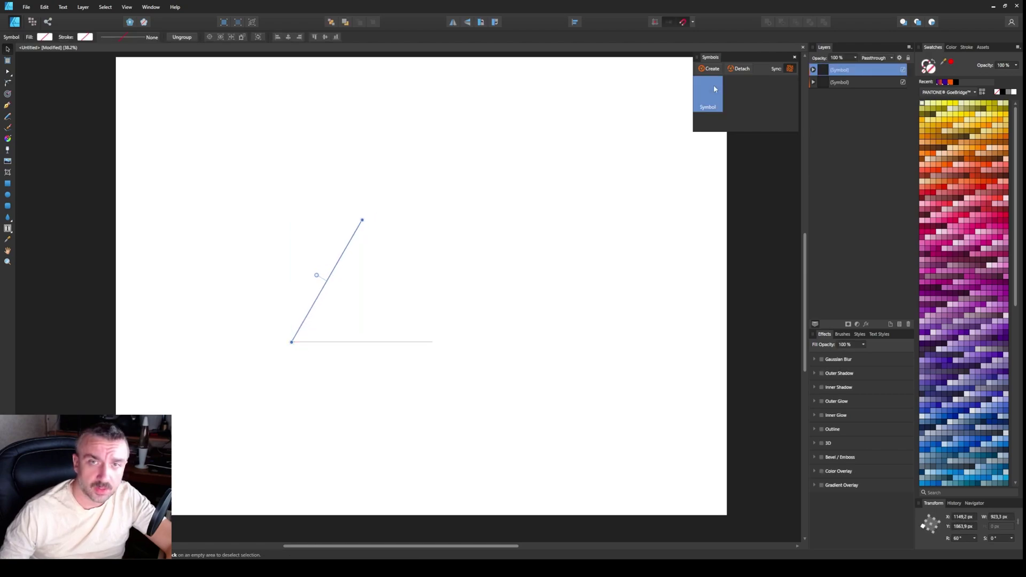
# Rotate the original line to -60° as a side, then turn the right edge to 120°.
pyautogui.click(447, 213)
pyautogui.click(410, 273)
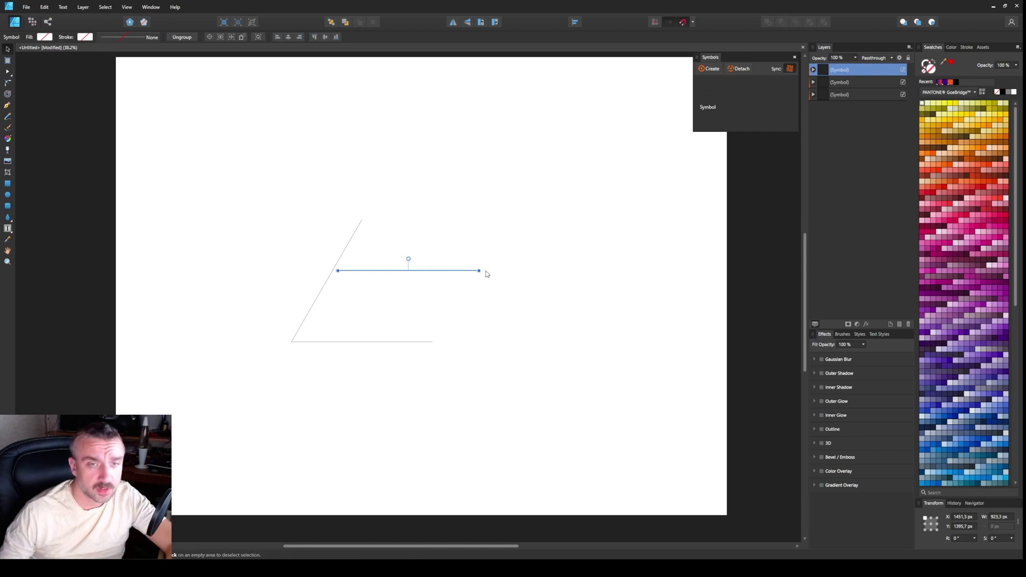
pyautogui.moveTo(484, 269); pyautogui.dragTo(447, 332)
pyautogui.moveTo(408, 273); pyautogui.dragTo(398, 283)
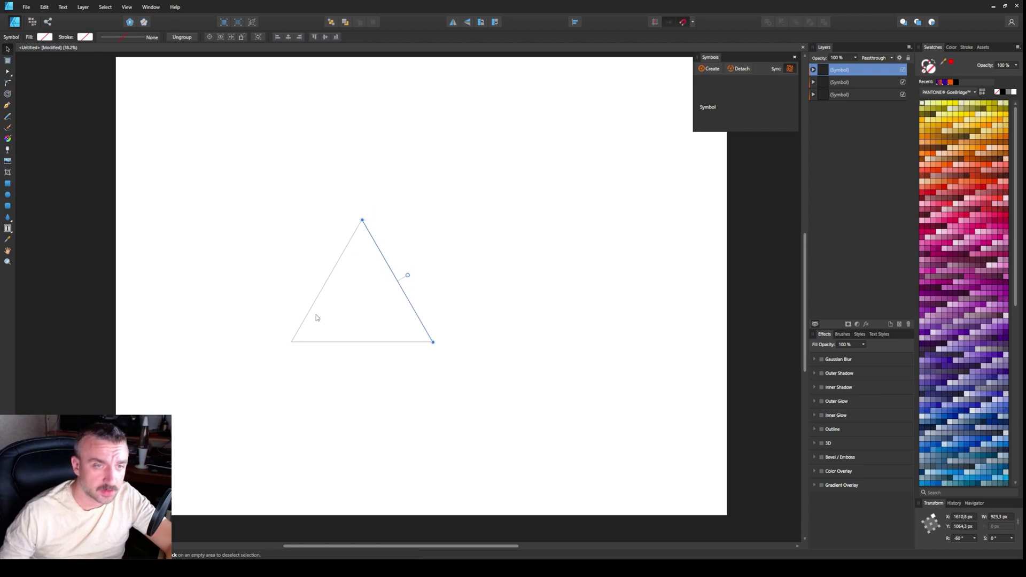
pyautogui.click(331, 278)
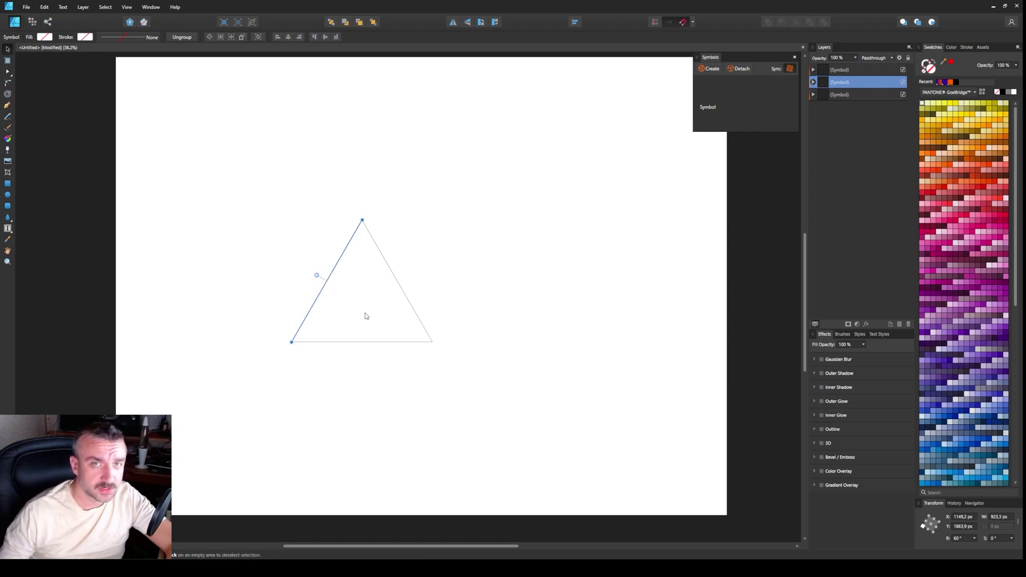
pyautogui.moveTo(364, 216); pyautogui.dragTo(291, 343)
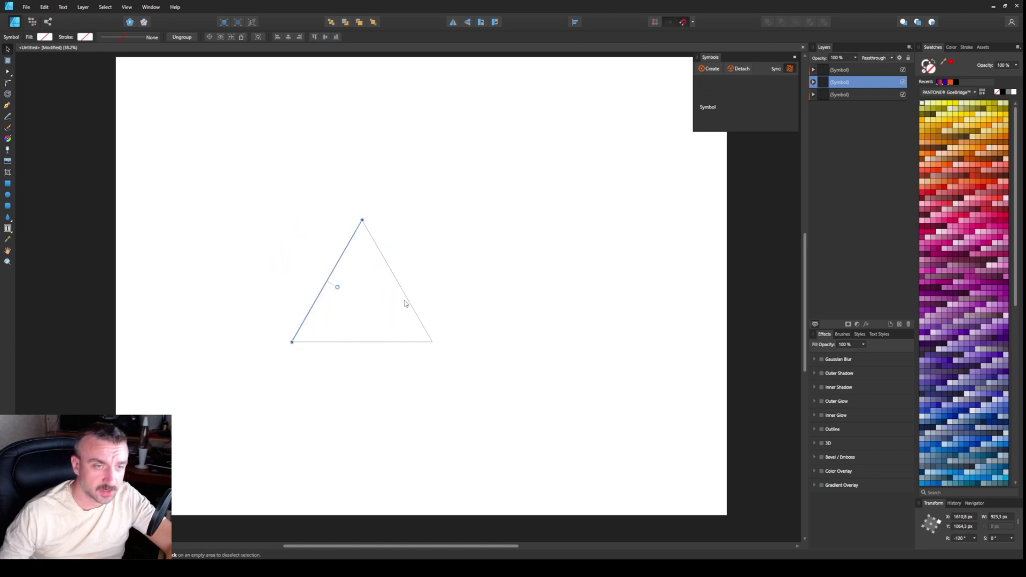
pyautogui.click(403, 300)
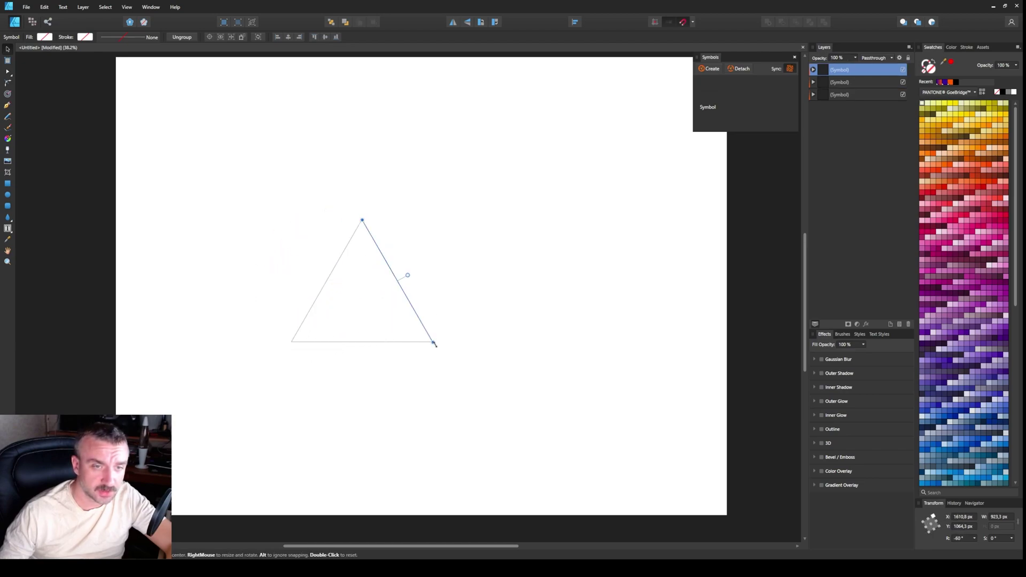
pyautogui.moveTo(436, 342); pyautogui.dragTo(363, 220)
# Check each triangle edge's rotation by selecting the bottom, left and right edges in turn.
pyautogui.click(372, 343)
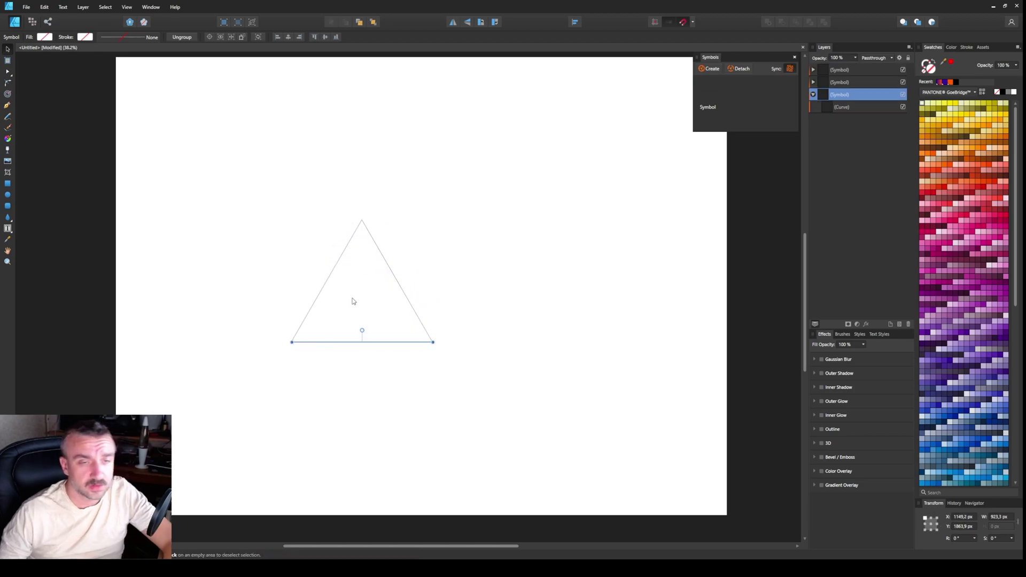
pyautogui.click(322, 292)
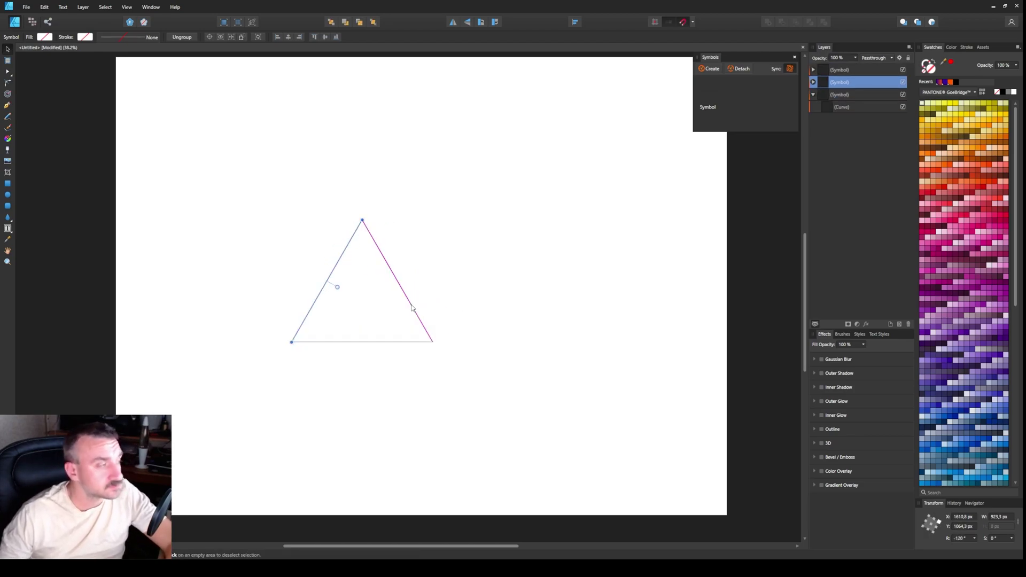
pyautogui.click(412, 307)
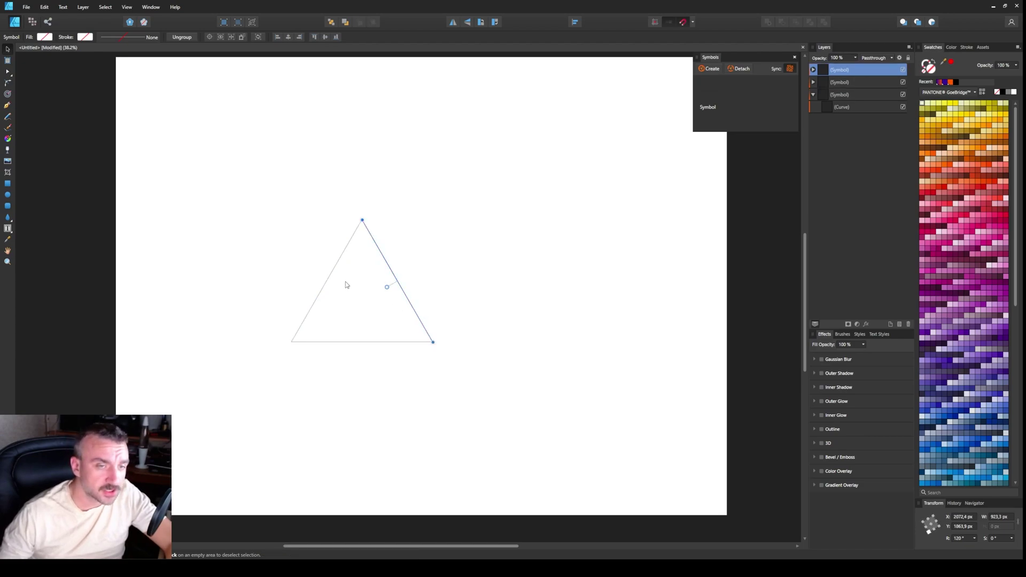
pyautogui.click(321, 292)
pyautogui.click(420, 323)
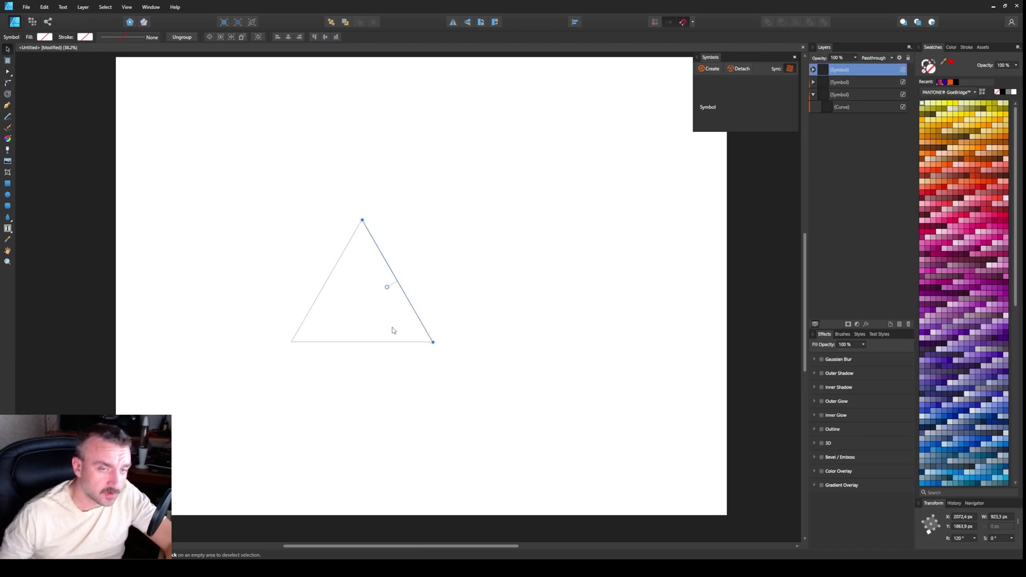
pyautogui.click(363, 342)
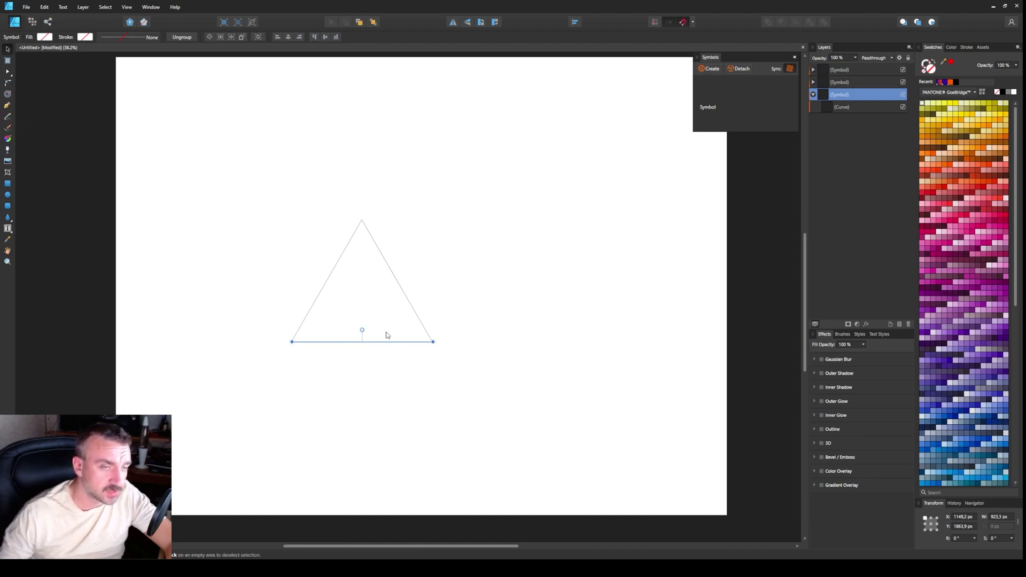
# Start a trial pen path from the bottom edge's midpoint, then undo it.
pyautogui.click(8, 106)
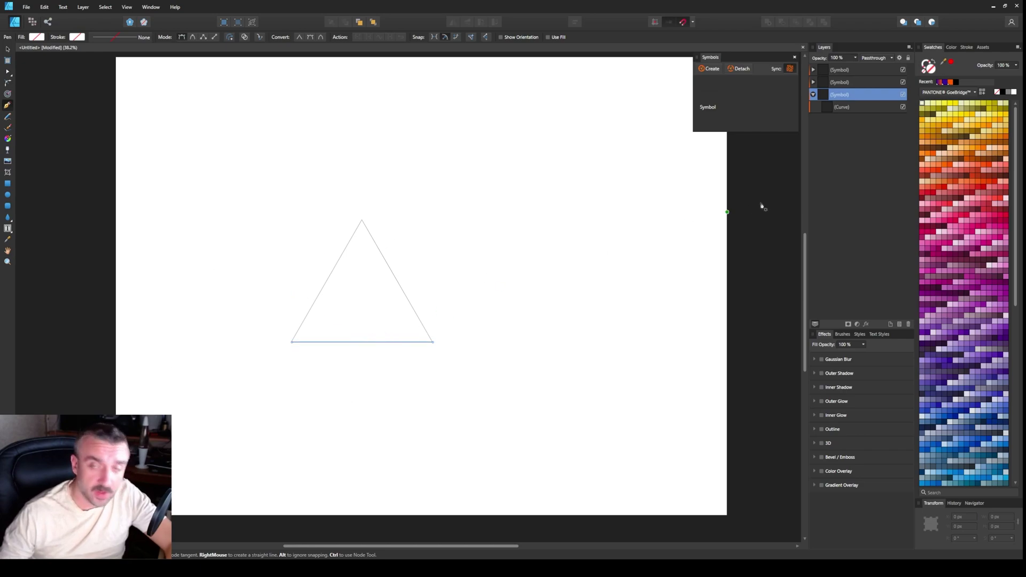
pyautogui.click(837, 110)
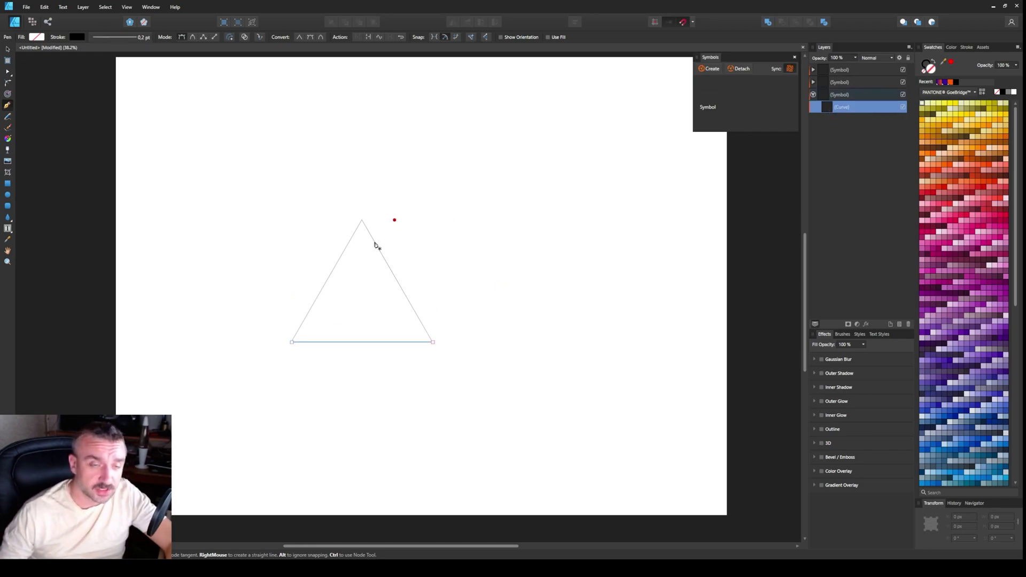
pyautogui.click(363, 343)
pyautogui.click(362, 377)
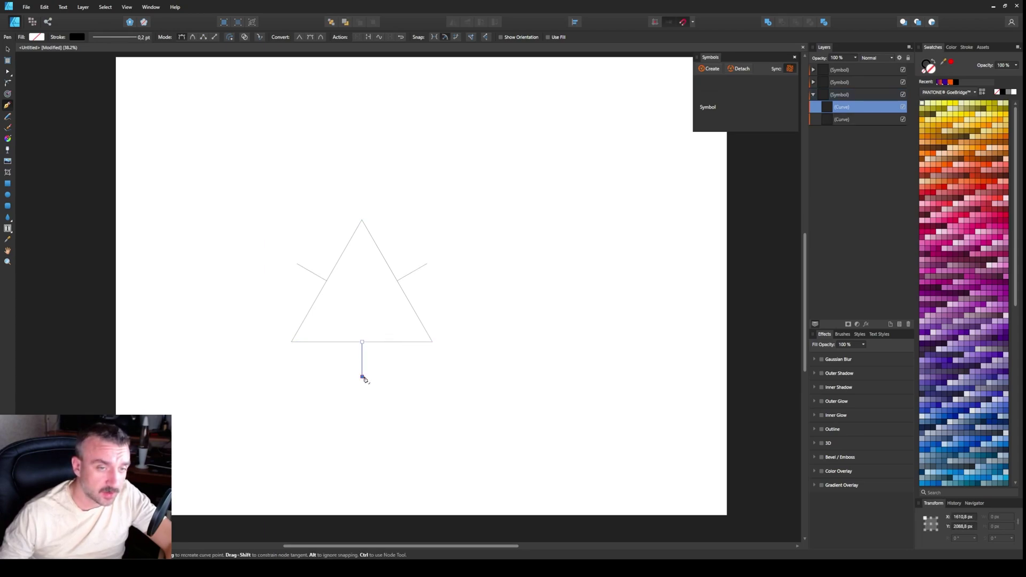
pyautogui.click(327, 377)
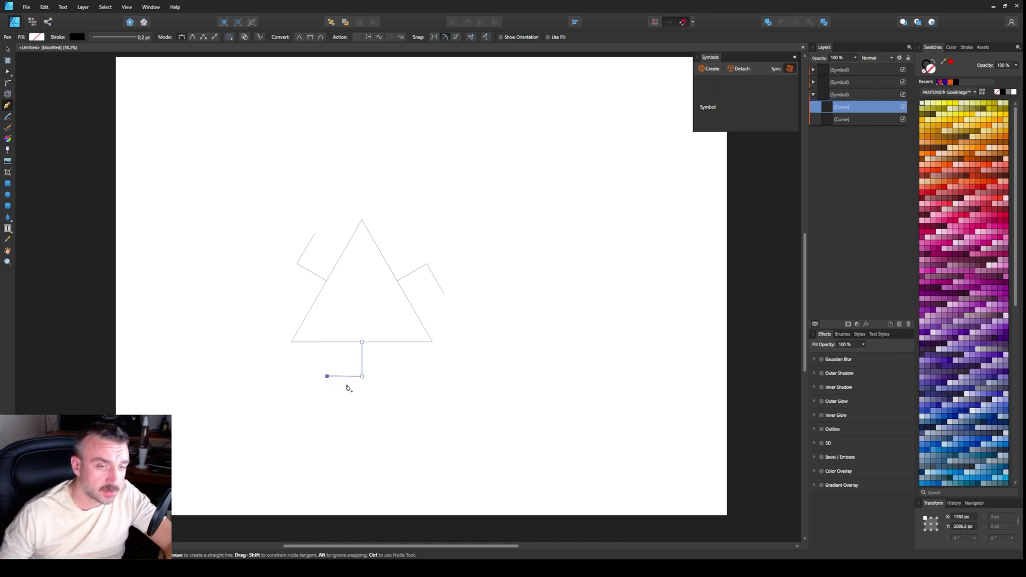
pyautogui.moveTo(327, 395); pyautogui.dragTo(508, 445)
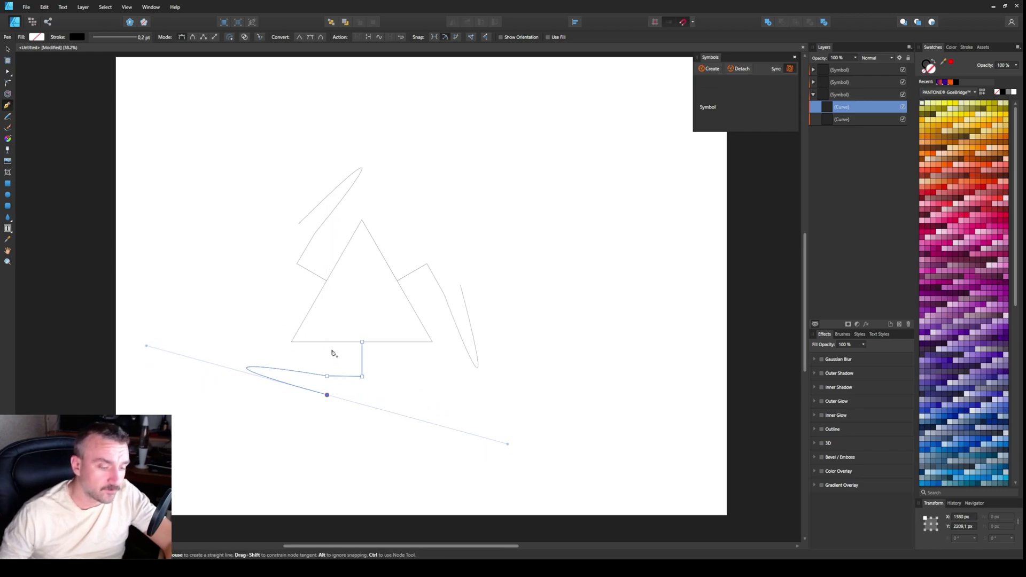
pyautogui.hotkey('ctrl', 'z')
pyautogui.hotkey('ctrl', 'z')
pyautogui.hotkey('ctrl', 'z')
pyautogui.hotkey('ctrl', 'z')
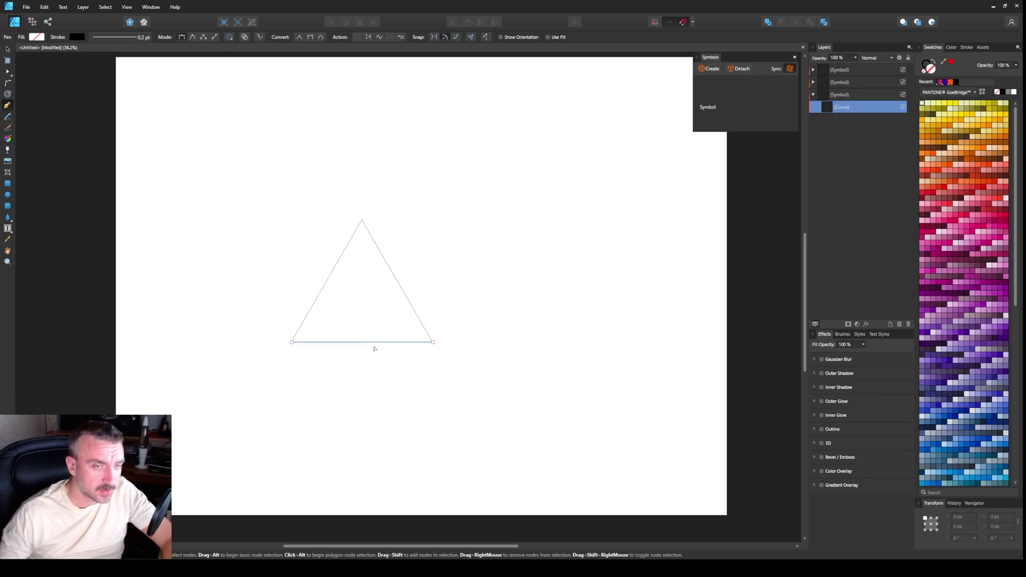
# Draw a circle near the triangle's base with the Ellipse tool, repeating as three black circles.
pyautogui.click(8, 195)
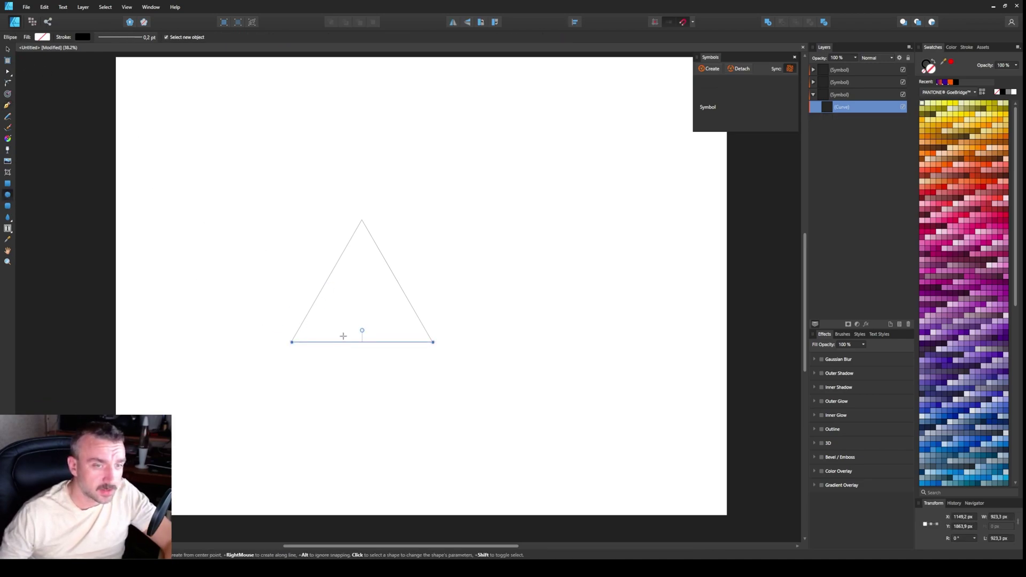
pyautogui.moveTo(346, 357); pyautogui.dragTo(394, 308)
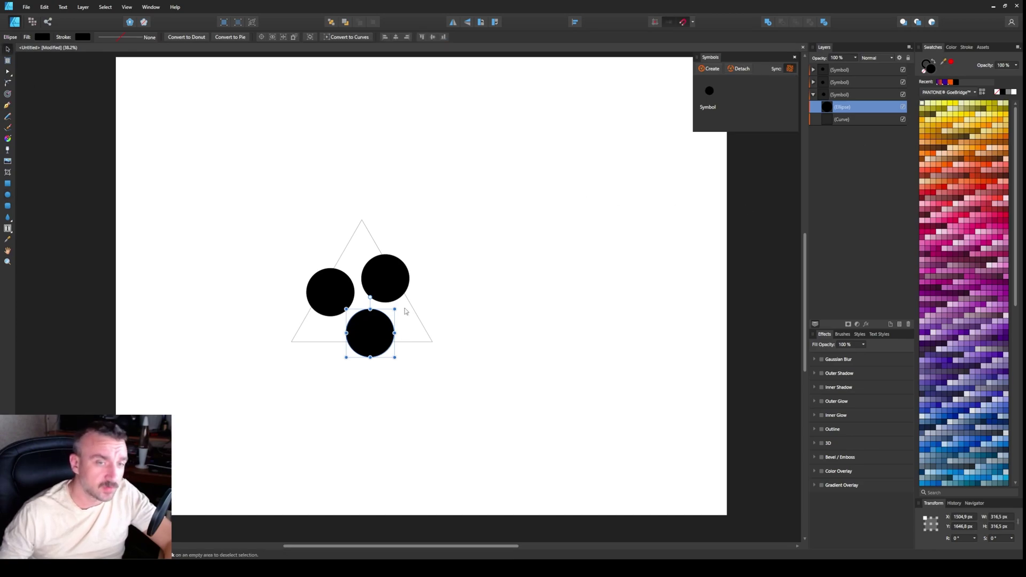
pyautogui.click(419, 321)
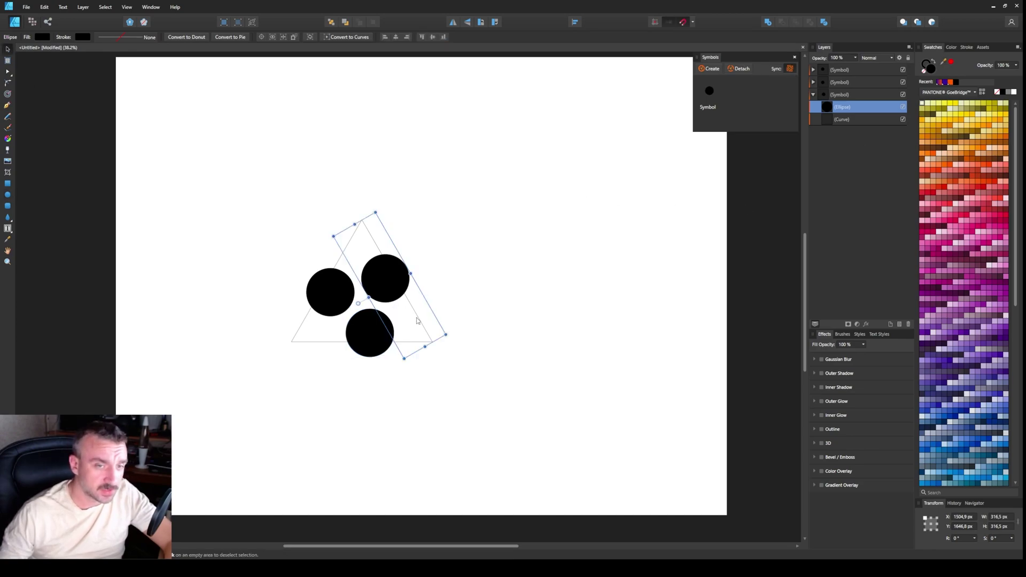
# Select all three symbol copies and drag their opacity down to 0%.
pyautogui.click(314, 345)
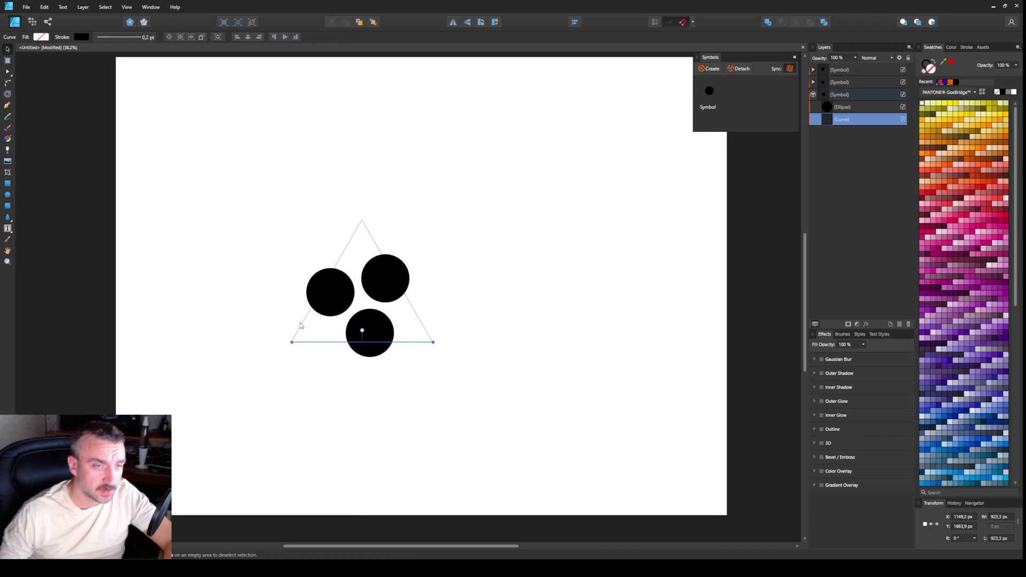
pyautogui.click(307, 325)
pyautogui.keyDown('shift'); pyautogui.click(338, 343); pyautogui.keyUp('shift')
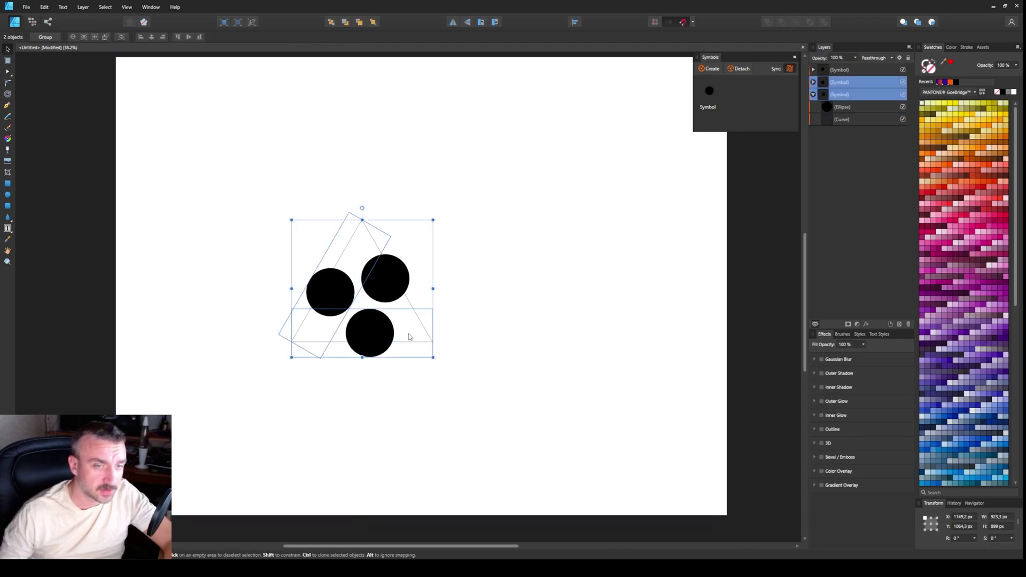
pyautogui.keyDown('shift'); pyautogui.click(422, 322); pyautogui.keyUp('shift')
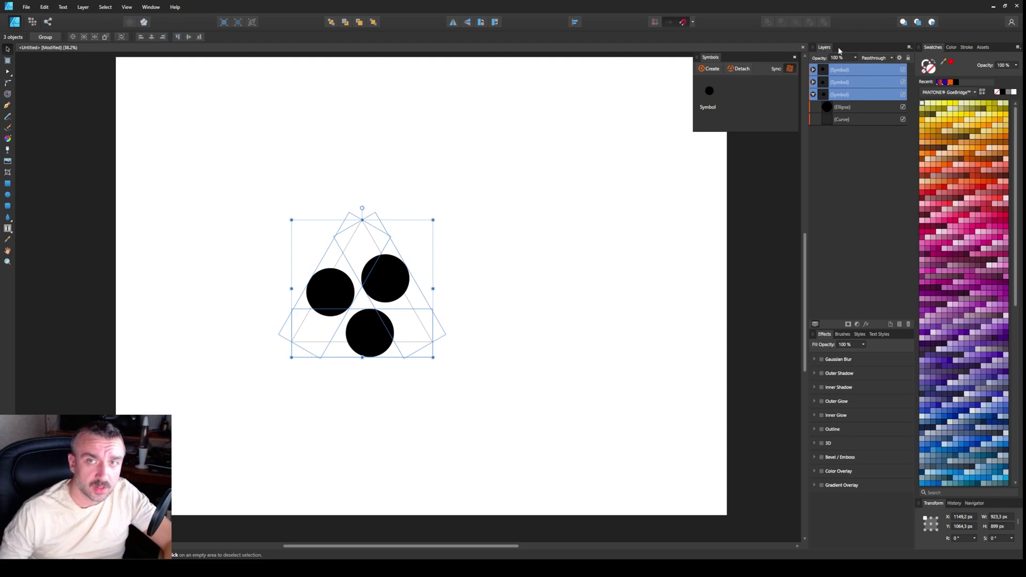
pyautogui.click(856, 57)
pyautogui.moveTo(858, 69)
pyautogui.mouseDown()
pyautogui.moveTo(798, 67)
pyautogui.moveTo(863, 67)
pyautogui.mouseUp()
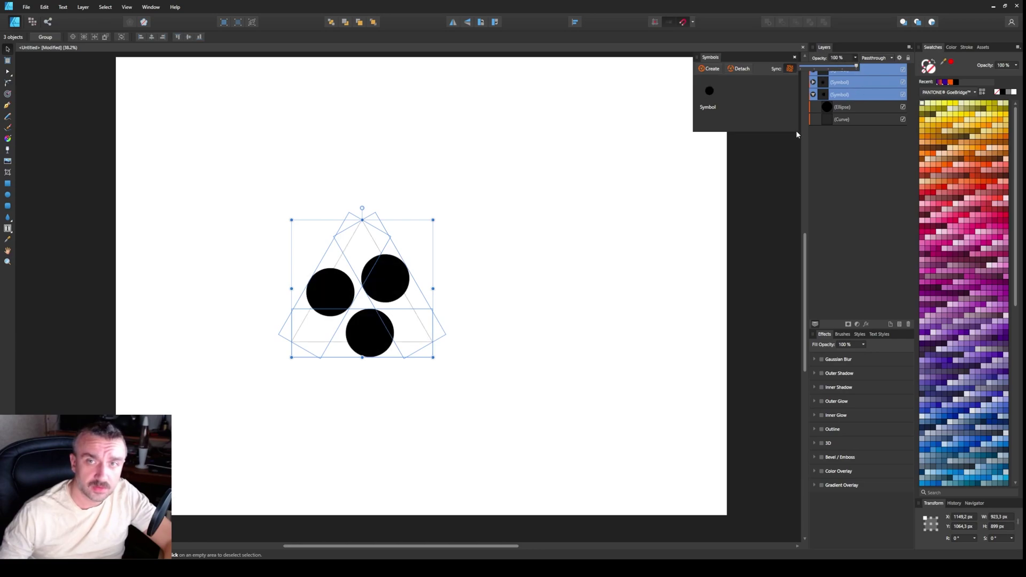
# Expand the symbols, select the three triangle guide curves and set their opacity to 0%.
pyautogui.click(824, 84)
pyautogui.click(814, 82)
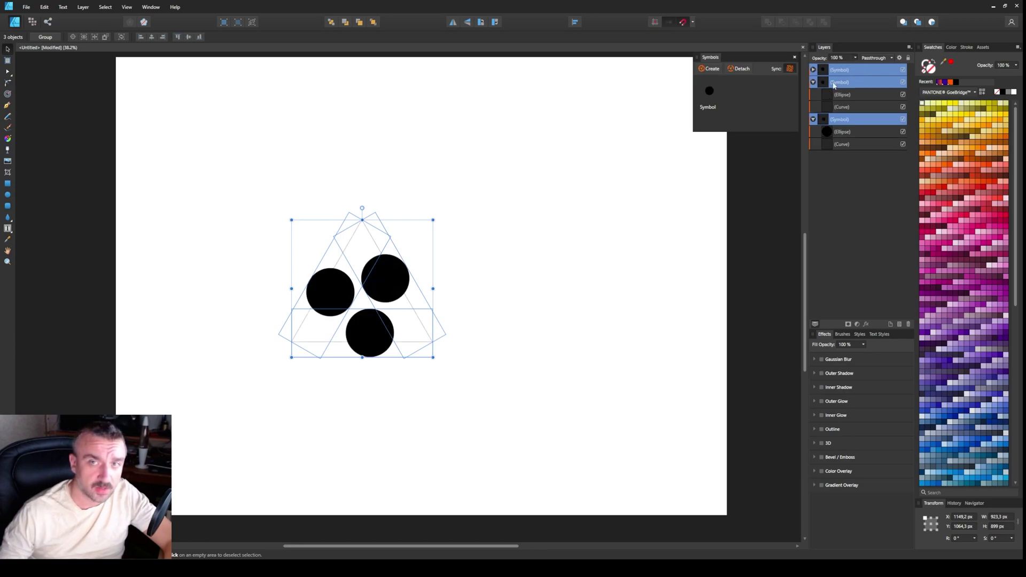
pyautogui.click(855, 105)
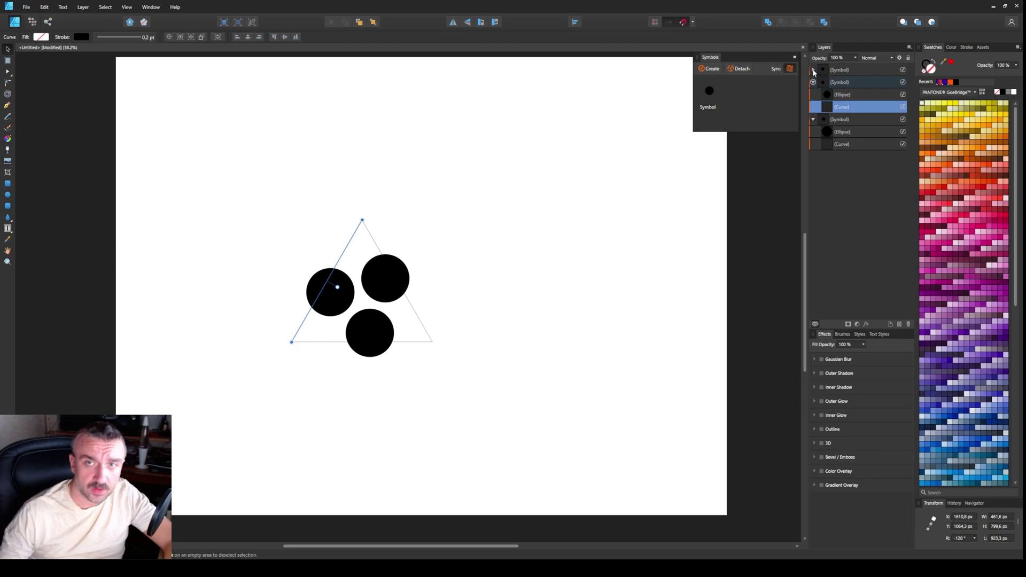
pyautogui.click(813, 70)
pyautogui.keyDown('ctrl'); pyautogui.click(861, 95); pyautogui.keyUp('ctrl')
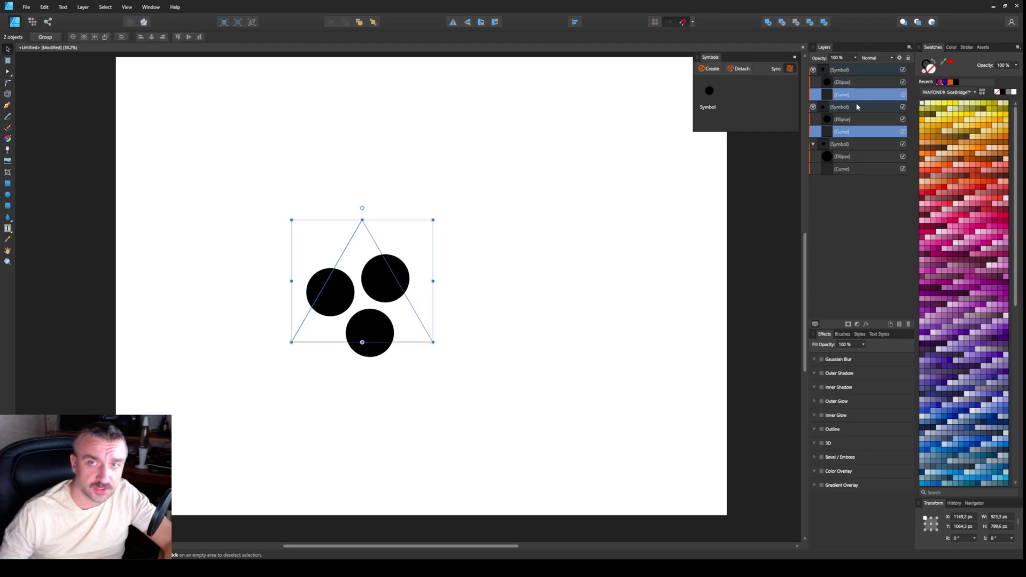
pyautogui.keyDown('ctrl'); pyautogui.click(854, 169); pyautogui.keyUp('ctrl')
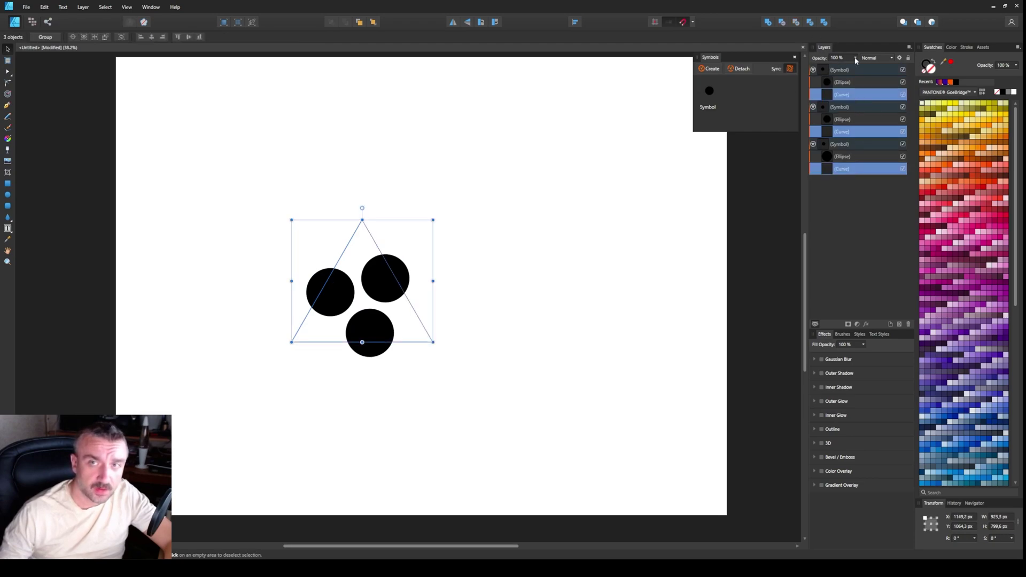
pyautogui.click(855, 59)
pyautogui.moveTo(857, 67); pyautogui.dragTo(800, 66)
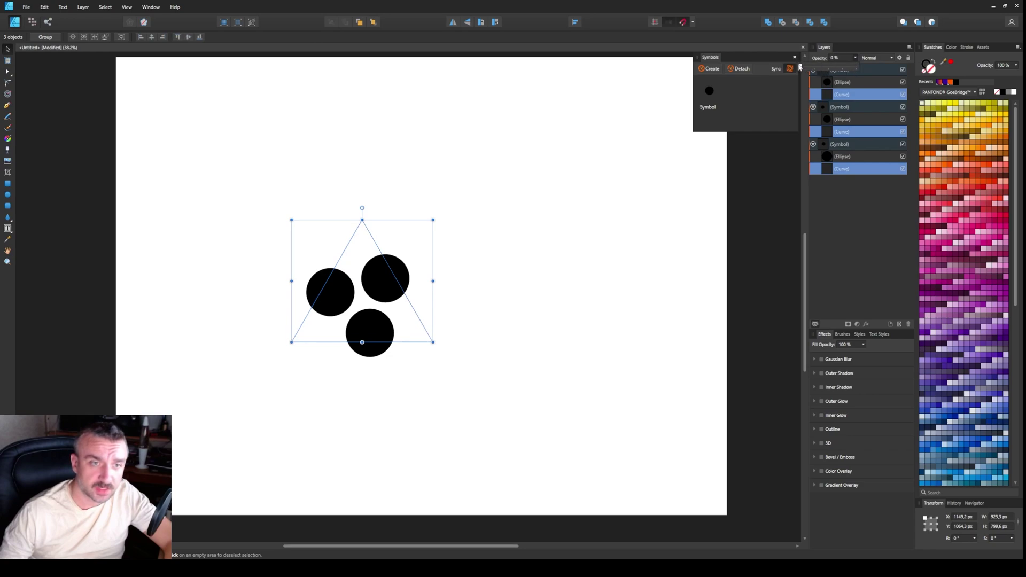
pyautogui.click(482, 290)
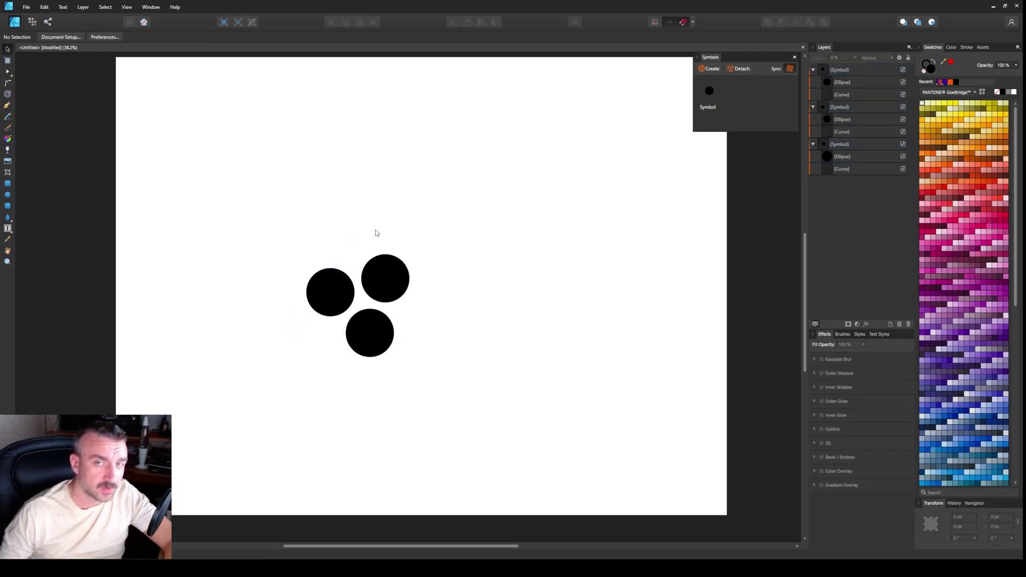
# Select the bottom symbol's contents in Layers and drag its circle farther from the centre.
pyautogui.moveTo(381, 277); pyautogui.dragTo(393, 277)
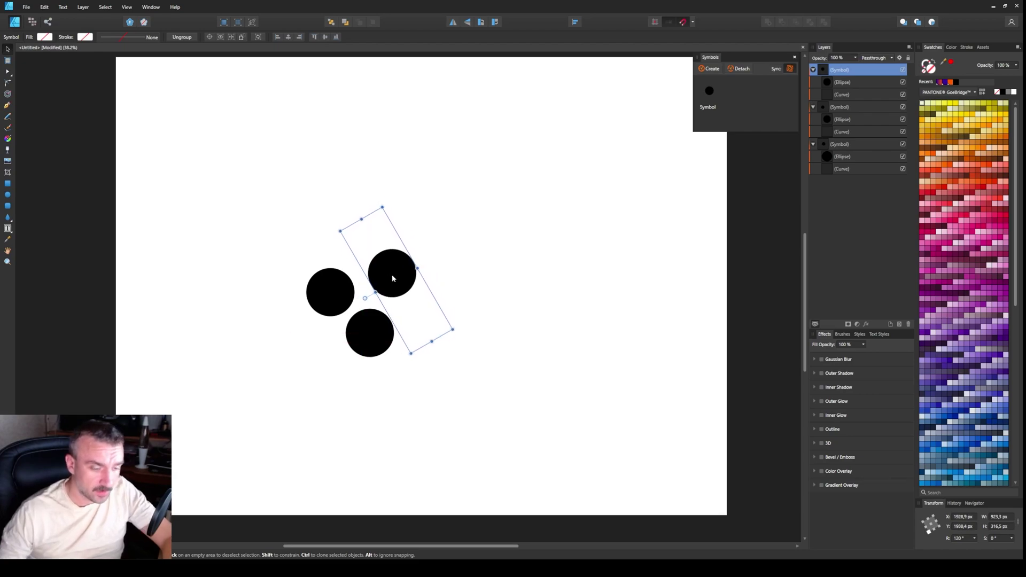
pyautogui.moveTo(427, 317); pyautogui.dragTo(421, 322)
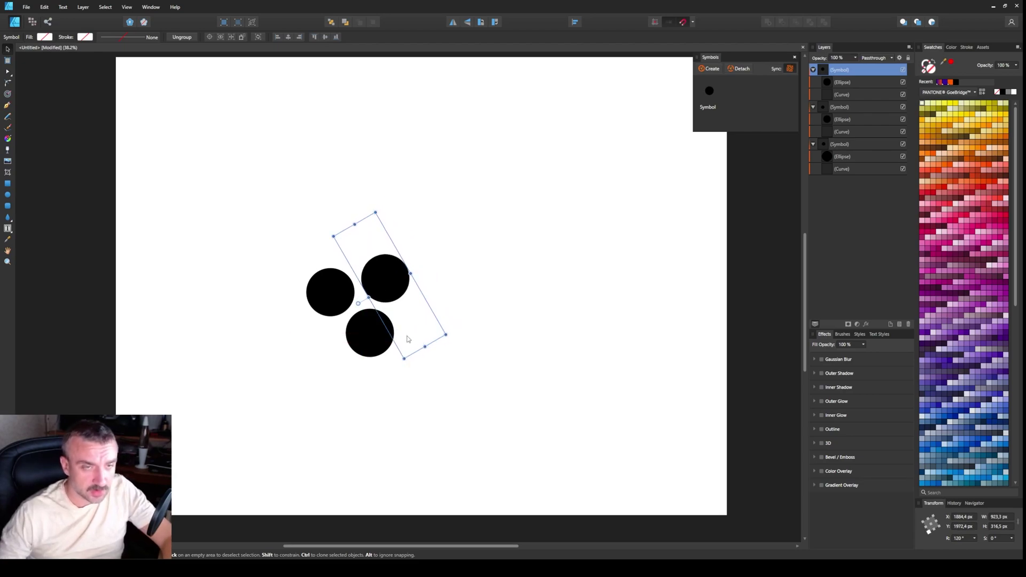
pyautogui.click(840, 145)
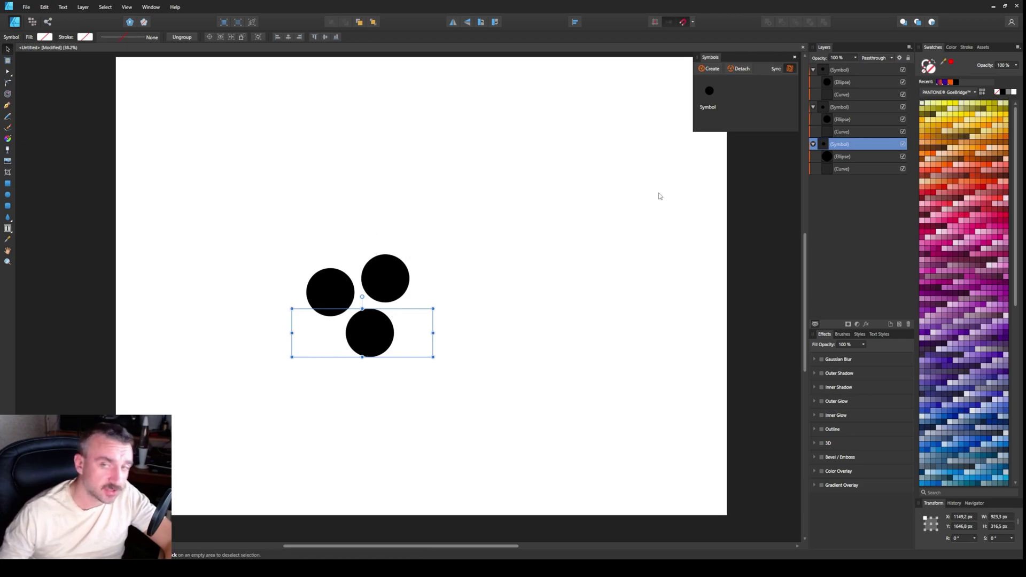
pyautogui.click(854, 168)
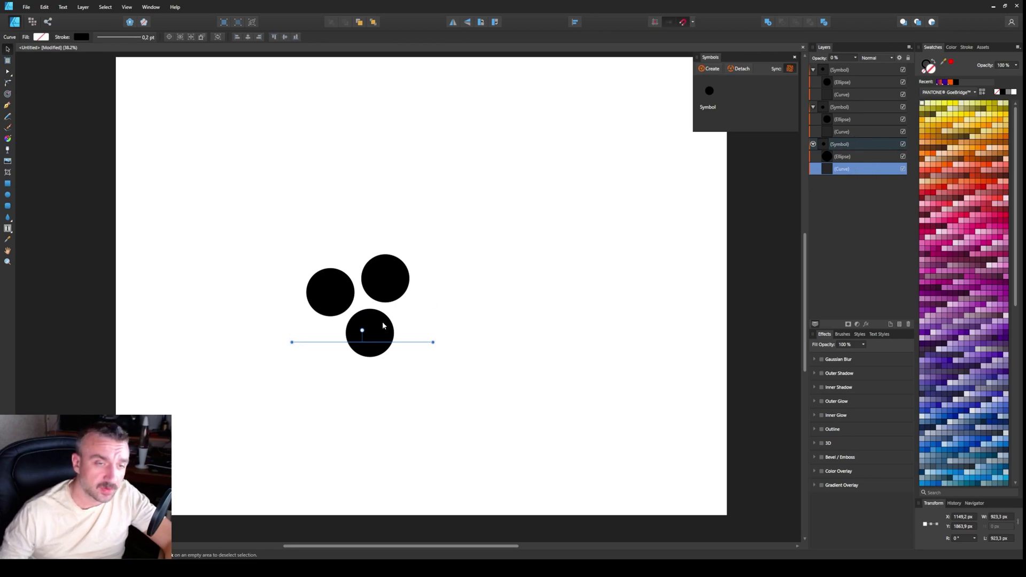
pyautogui.moveTo(377, 335)
pyautogui.mouseDown()
pyautogui.moveTo(376, 363)
pyautogui.moveTo(412, 378)
pyautogui.moveTo(404, 430)
pyautogui.moveTo(363, 367)
pyautogui.moveTo(335, 417)
pyautogui.moveTo(413, 428)
pyautogui.moveTo(454, 357)
pyautogui.moveTo(379, 327)
pyautogui.moveTo(475, 305)
pyautogui.moveTo(407, 218)
pyautogui.moveTo(462, 316)
pyautogui.moveTo(368, 351)
pyautogui.mouseUp()
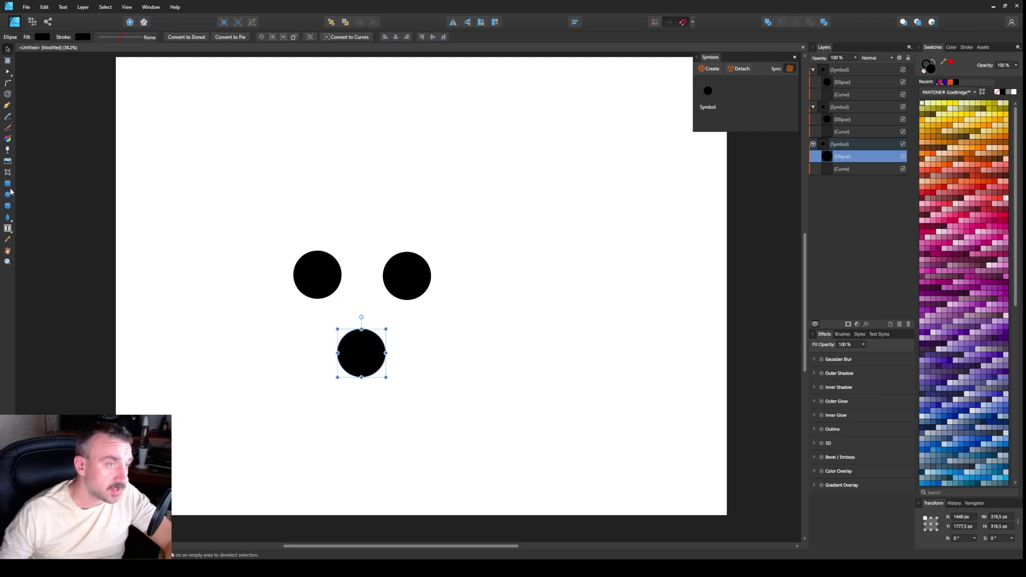
# Draw a wide rectangle over the bottom circle, a thin stem below it and a small end bar.
pyautogui.press('m')
pyautogui.moveTo(309, 354); pyautogui.dragTo(419, 400)
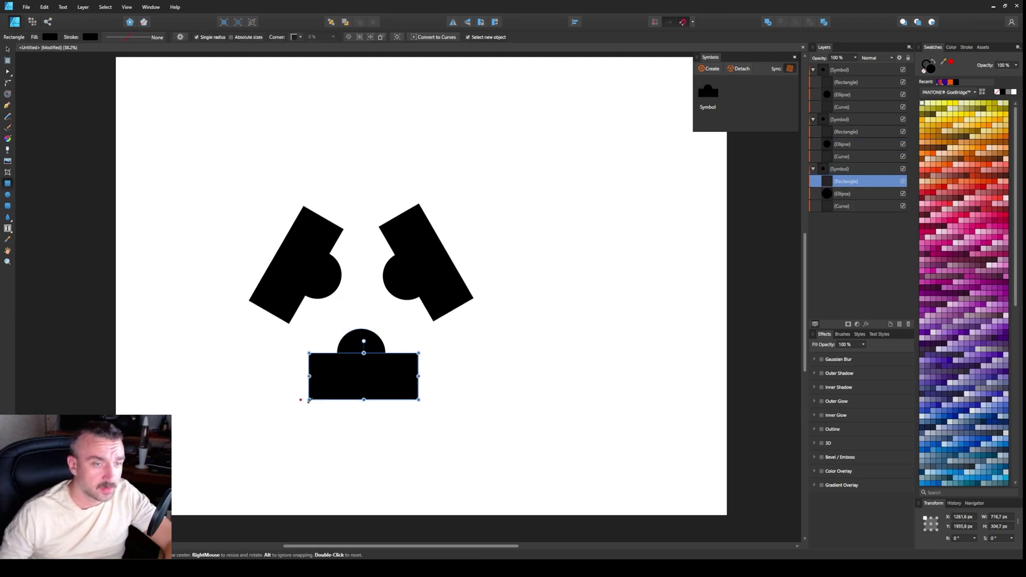
pyautogui.moveTo(363, 461); pyautogui.dragTo(364, 381)
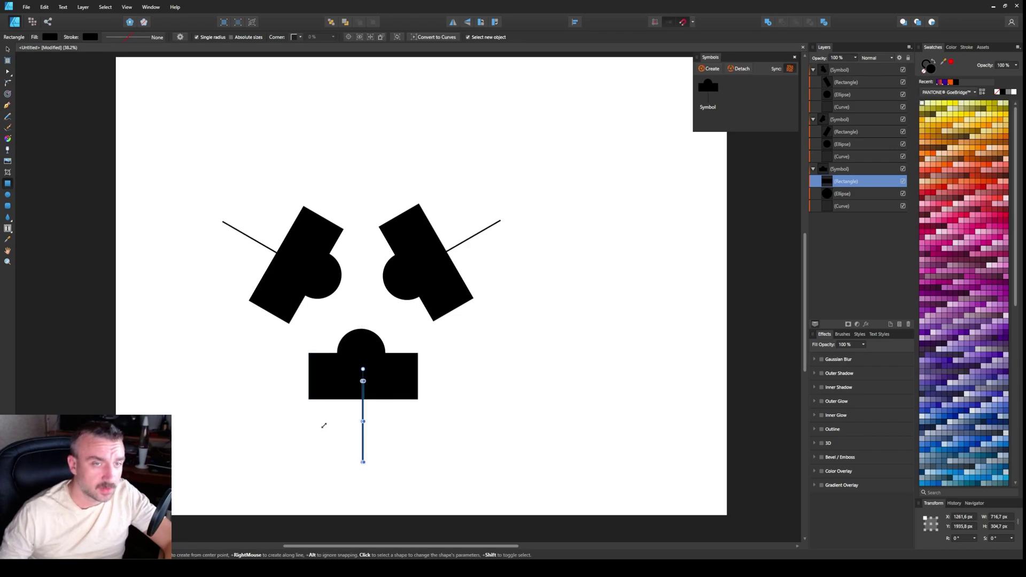
pyautogui.moveTo(327, 453); pyautogui.dragTo(397, 478)
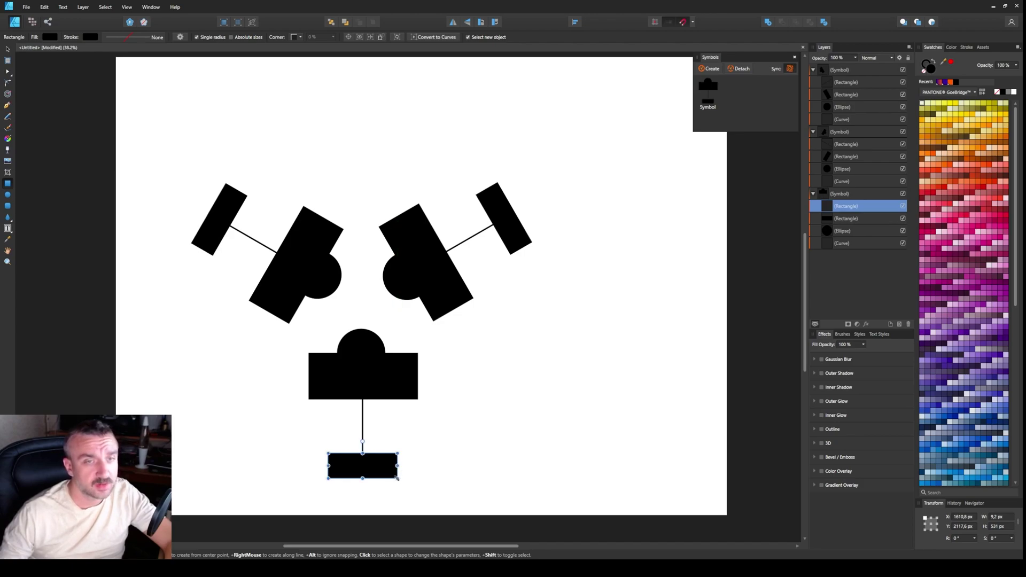
pyautogui.click(7, 138)
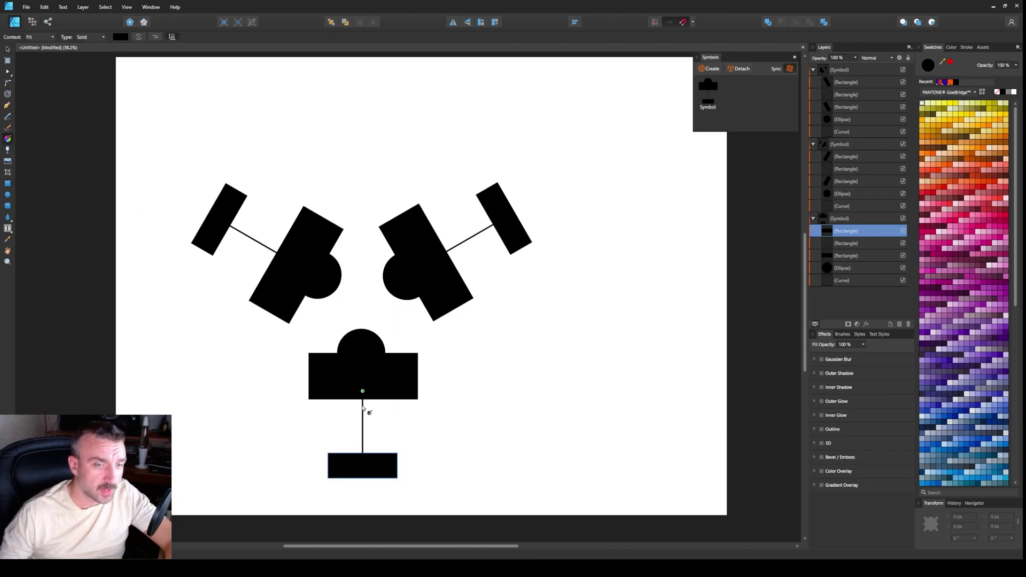
# Give the small end bar a horizontal linear gradient from pale yellow to gold.
pyautogui.moveTo(344, 465); pyautogui.dragTo(385, 466)
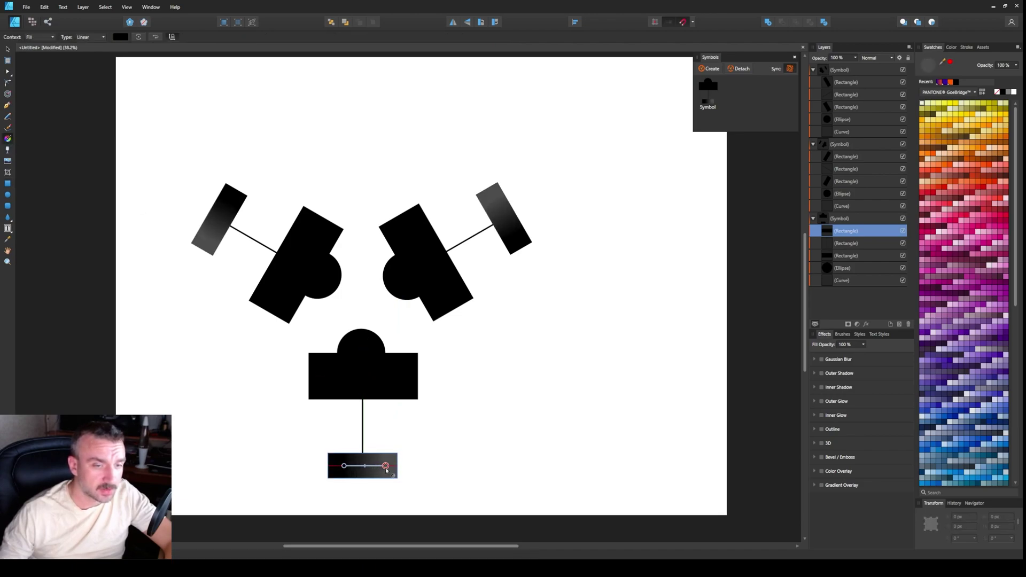
pyautogui.click(933, 131)
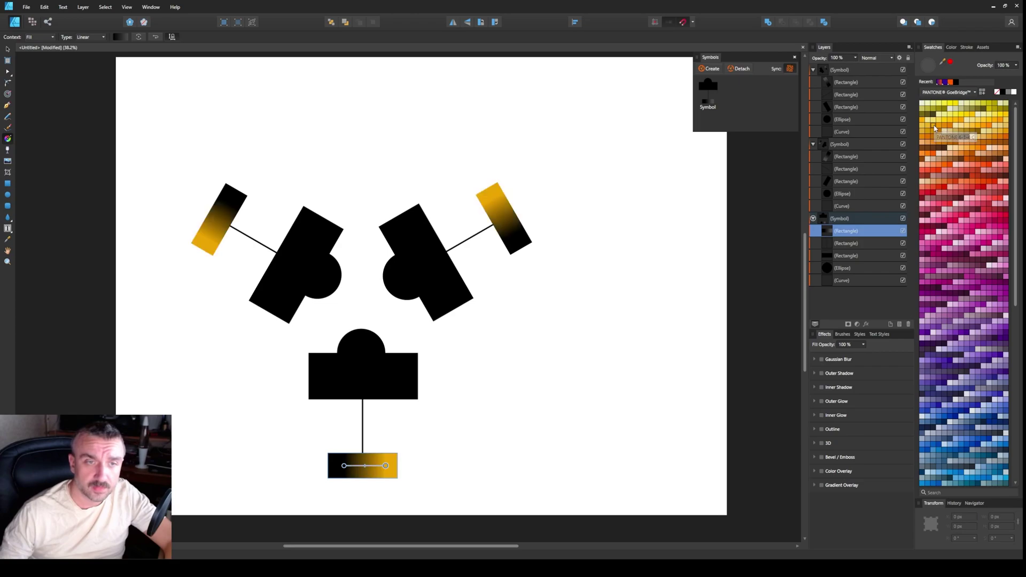
pyautogui.click(343, 466)
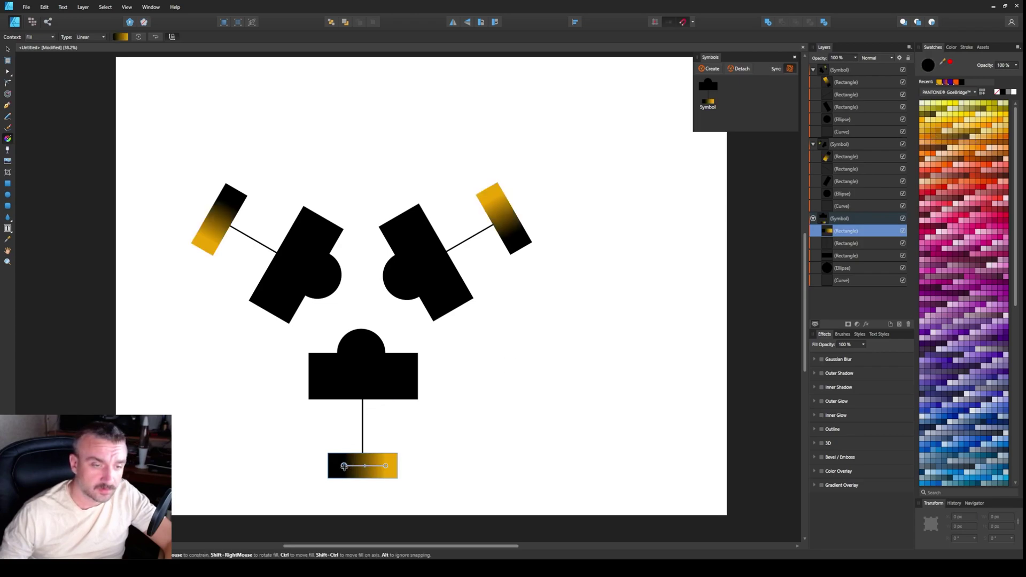
pyautogui.click(926, 122)
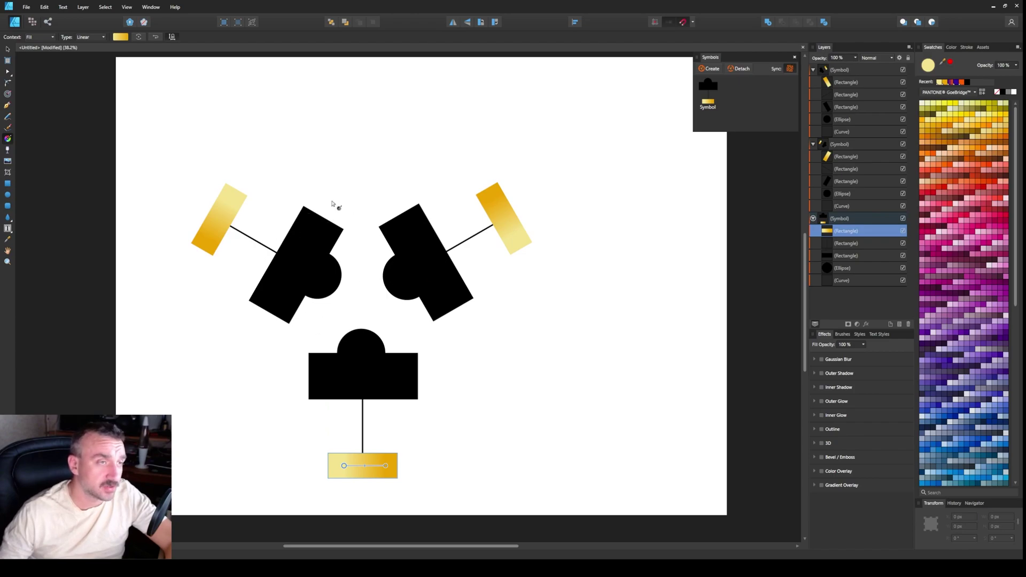
pyautogui.click(8, 50)
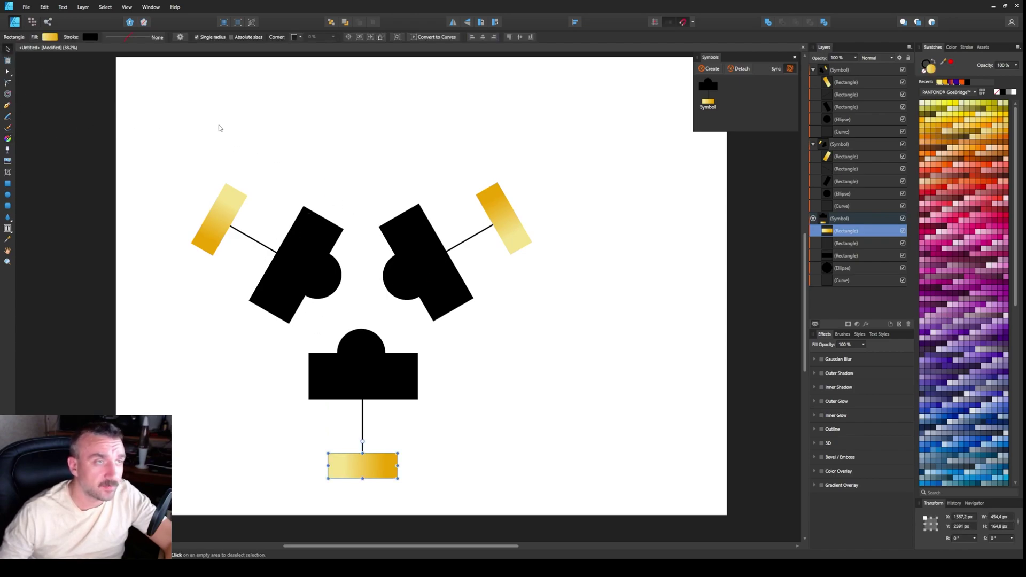